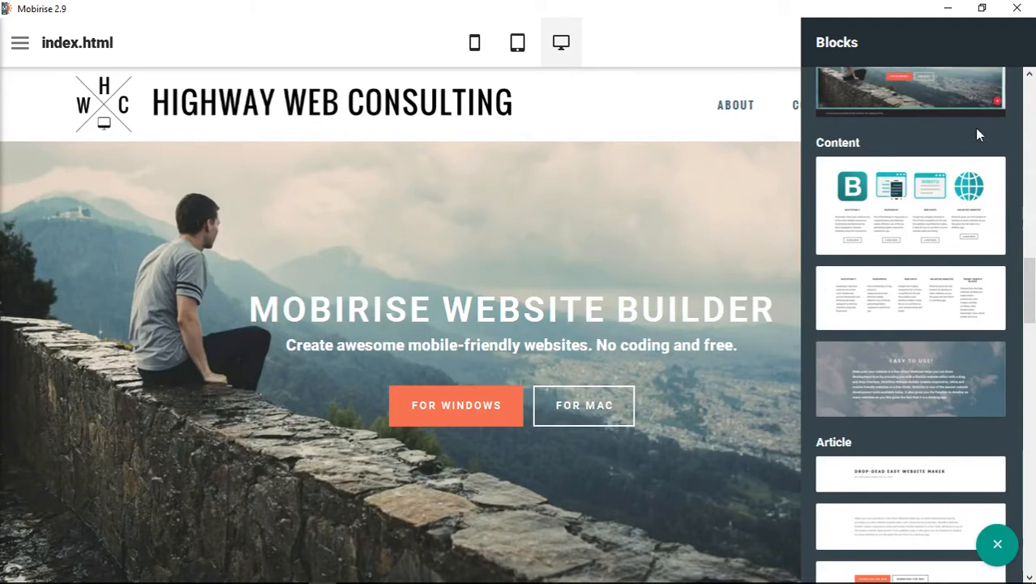
Add the four-column Content block with images, titles, text and buttons to the page
{"action": "scroll", "coordinate": [846, 171], "scroll_direction": "up", "scroll_amount": 5}
{"action": "scroll", "coordinate": [851, 219], "scroll_direction": "up", "scroll_amount": 2}
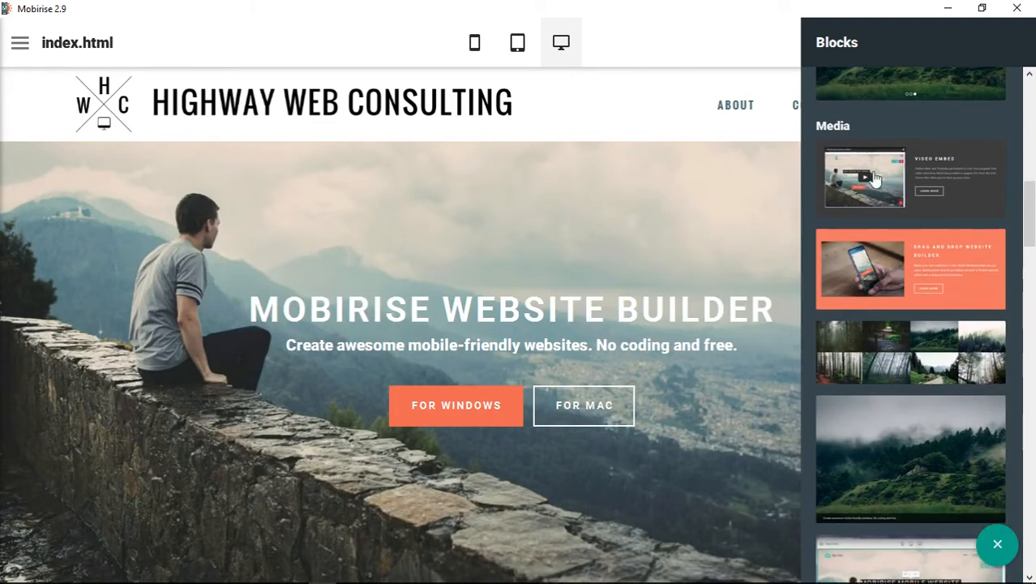
{"action": "scroll", "coordinate": [899, 293], "scroll_direction": "down", "scroll_amount": 4}
{"action": "scroll", "coordinate": [895, 290], "scroll_direction": "down", "scroll_amount": 2}
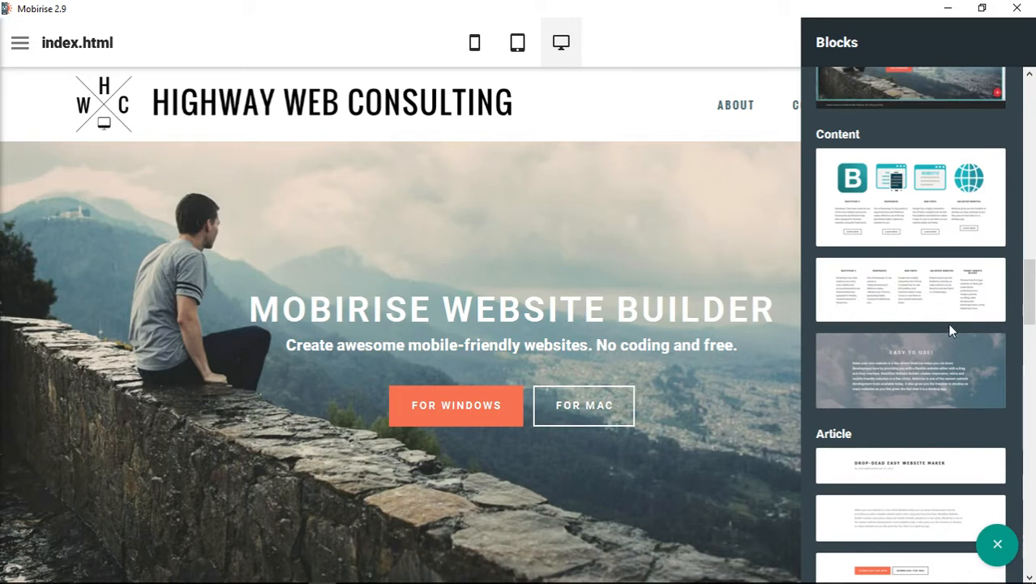
{"action": "scroll", "coordinate": [949, 328], "scroll_direction": "down", "scroll_amount": 2}
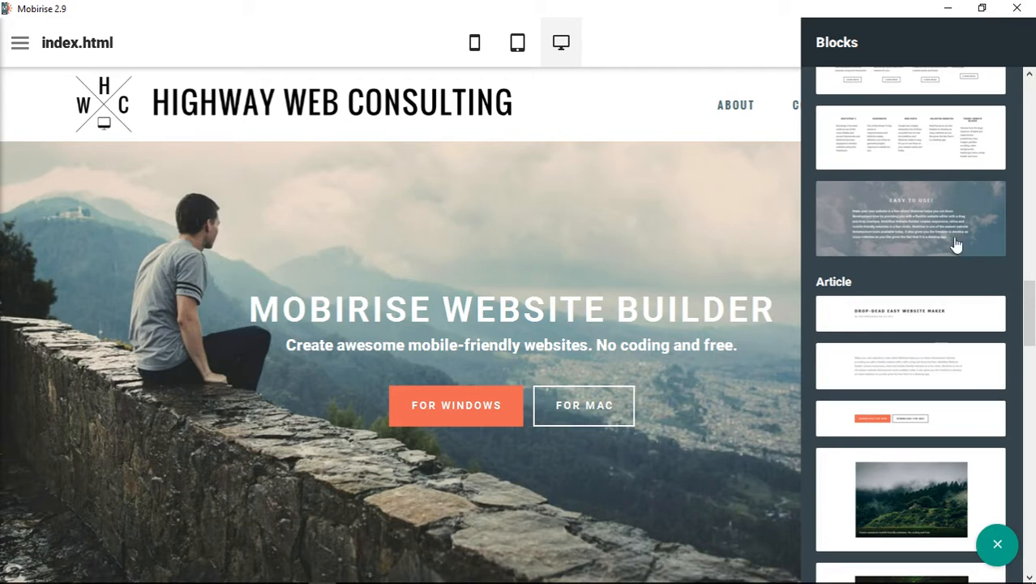
{"action": "scroll", "coordinate": [969, 268], "scroll_direction": "up", "scroll_amount": 3}
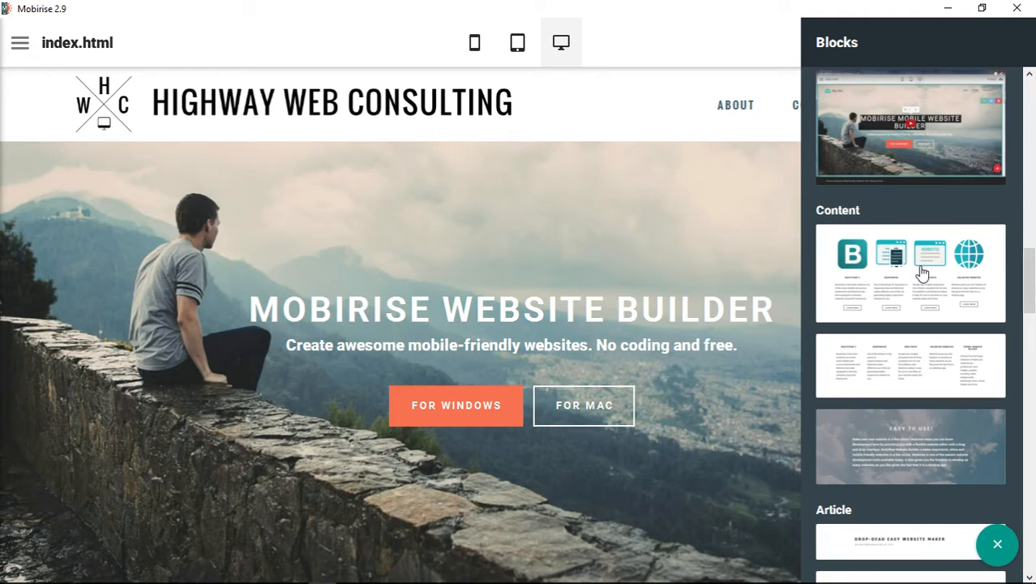
{"action": "left_click", "coordinate": [922, 273]}
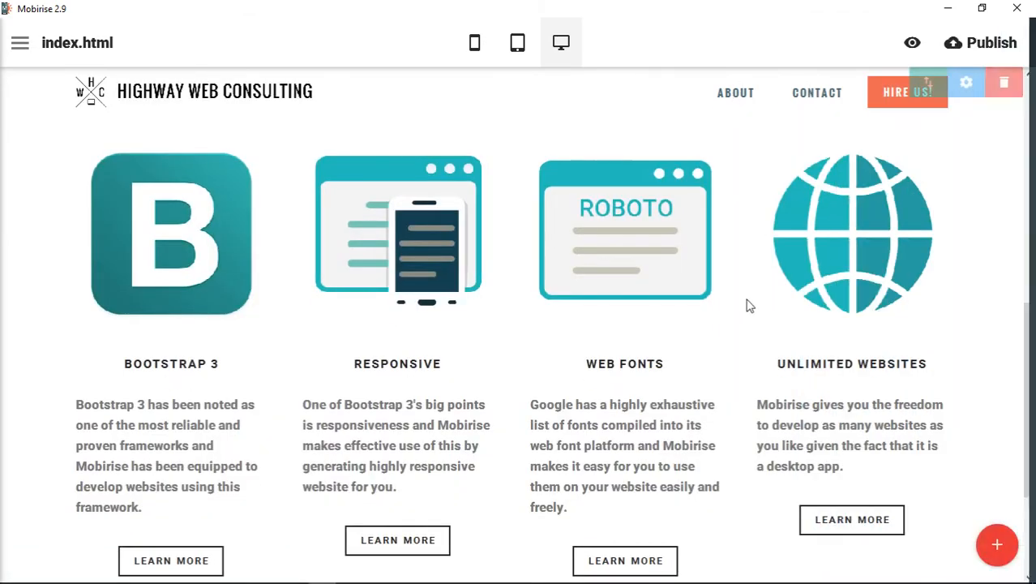
Show the header and subheader in the new four-column content block
{"action": "scroll", "coordinate": [972, 336], "scroll_direction": "up", "scroll_amount": 1}
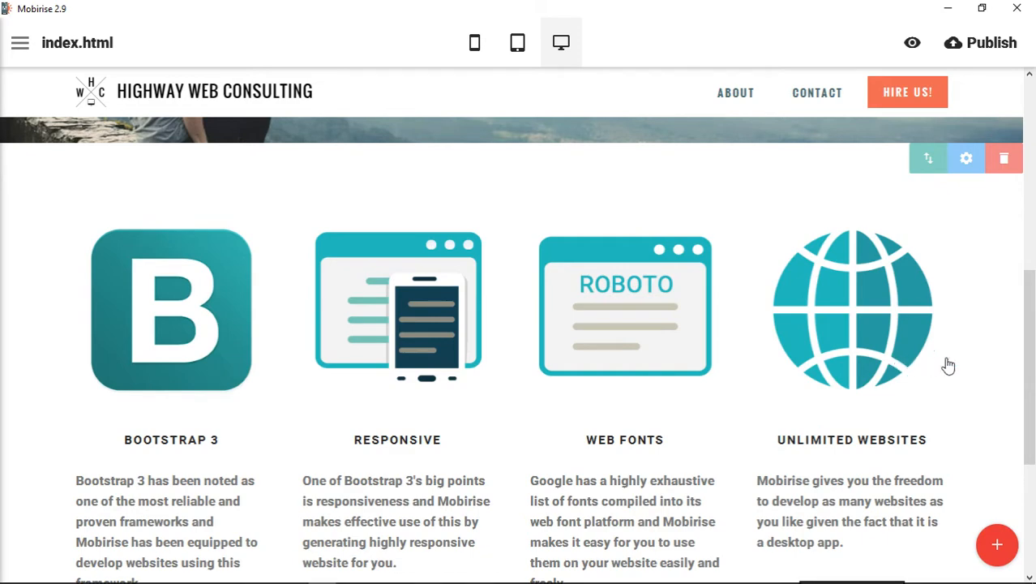
{"action": "scroll", "coordinate": [991, 373], "scroll_direction": "down", "scroll_amount": 3}
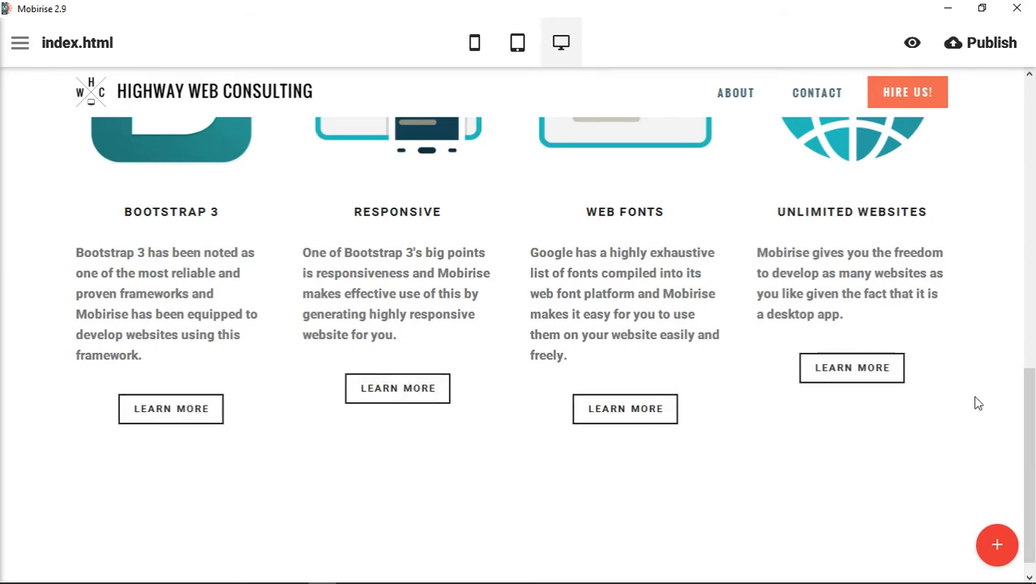
{"action": "scroll", "coordinate": [974, 400], "scroll_direction": "up", "scroll_amount": 3}
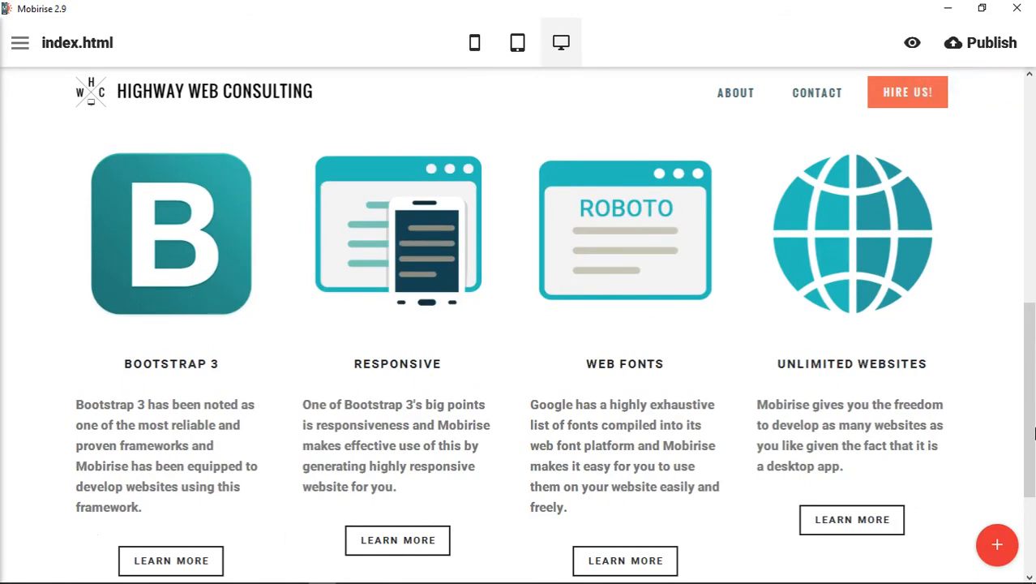
{"action": "scroll", "coordinate": [1029, 407], "scroll_direction": "down", "scroll_amount": 3}
{"action": "scroll", "coordinate": [1031, 393], "scroll_direction": "up", "scroll_amount": 3}
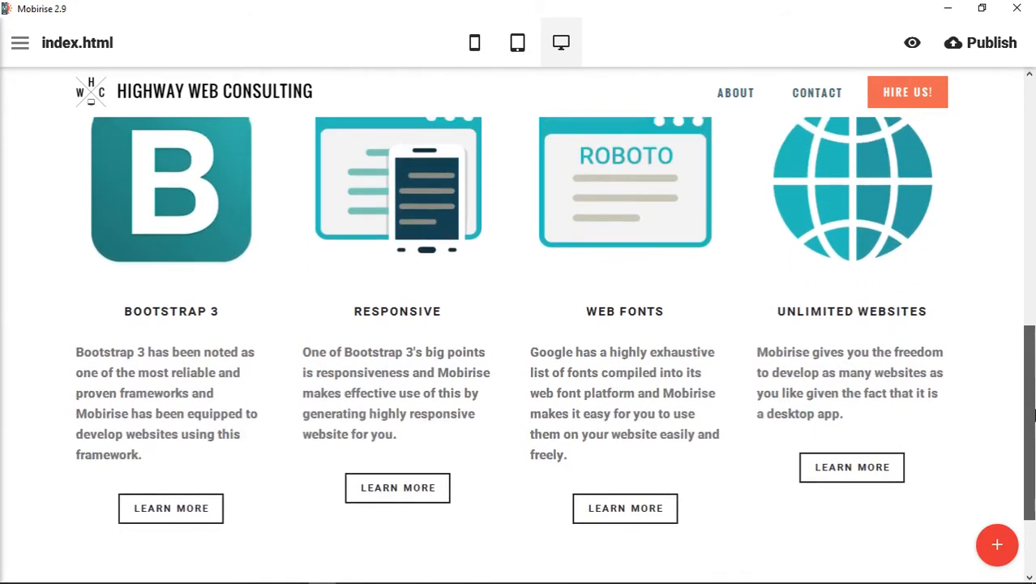
{"action": "left_click_drag", "start_coordinate": [1032, 381], "coordinate": [1014, 338]}
{"action": "mouse_move", "coordinate": [983, 248]}
{"action": "left_click", "coordinate": [965, 219]}
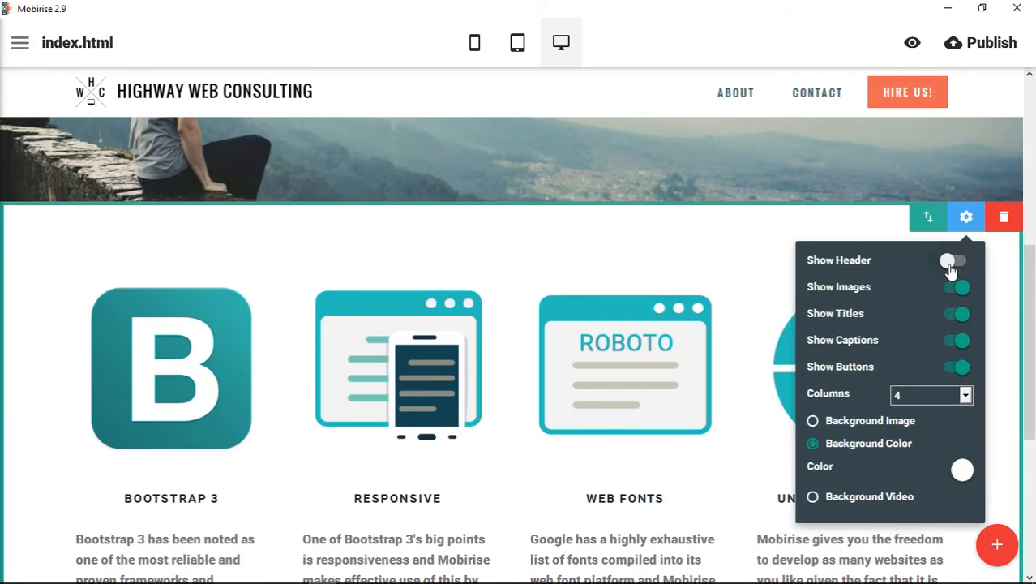
{"action": "left_click", "coordinate": [951, 262]}
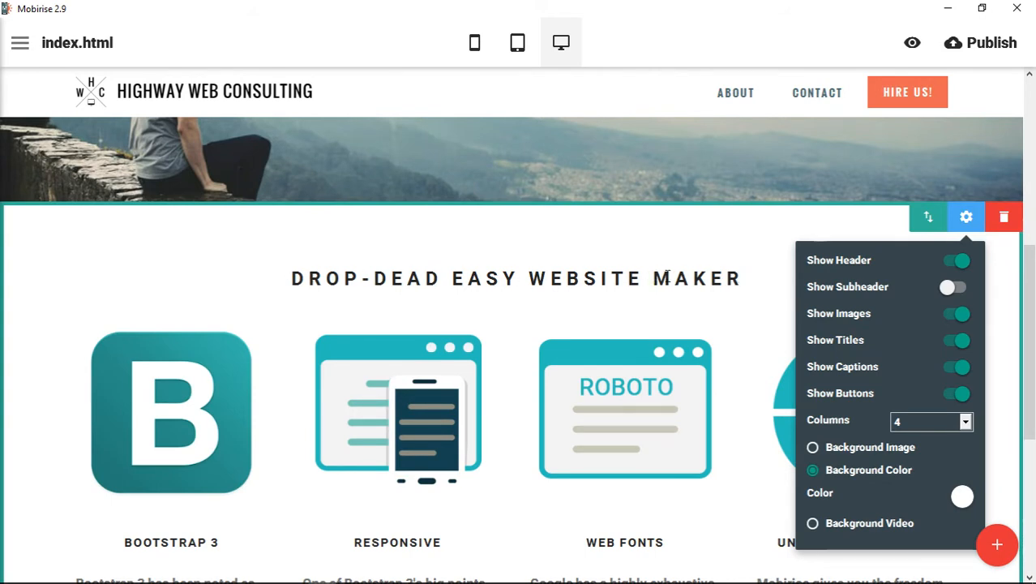
{"action": "left_click", "coordinate": [950, 288]}
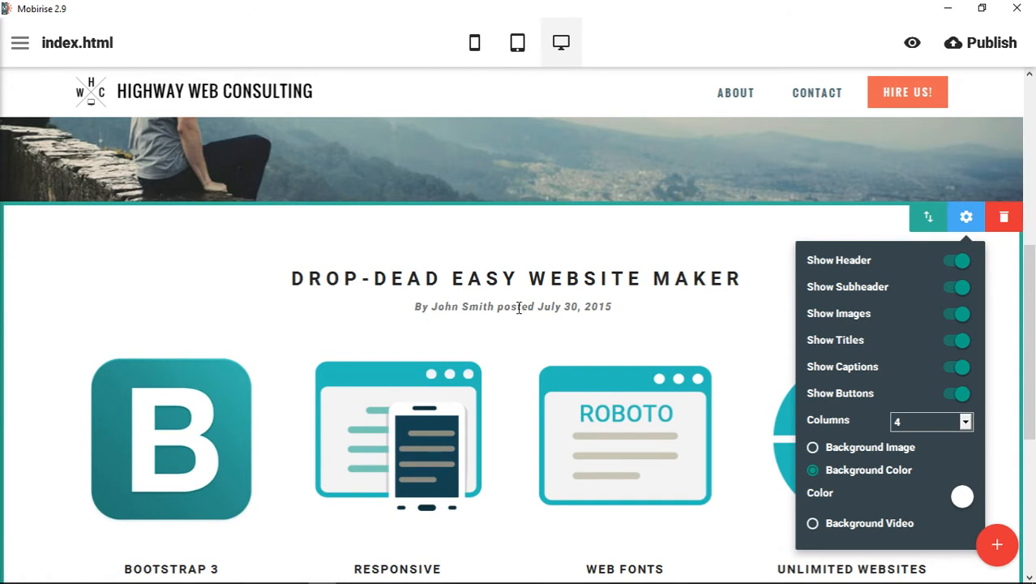
Left-align the content block's header and its subheader
{"action": "left_click", "coordinate": [545, 306]}
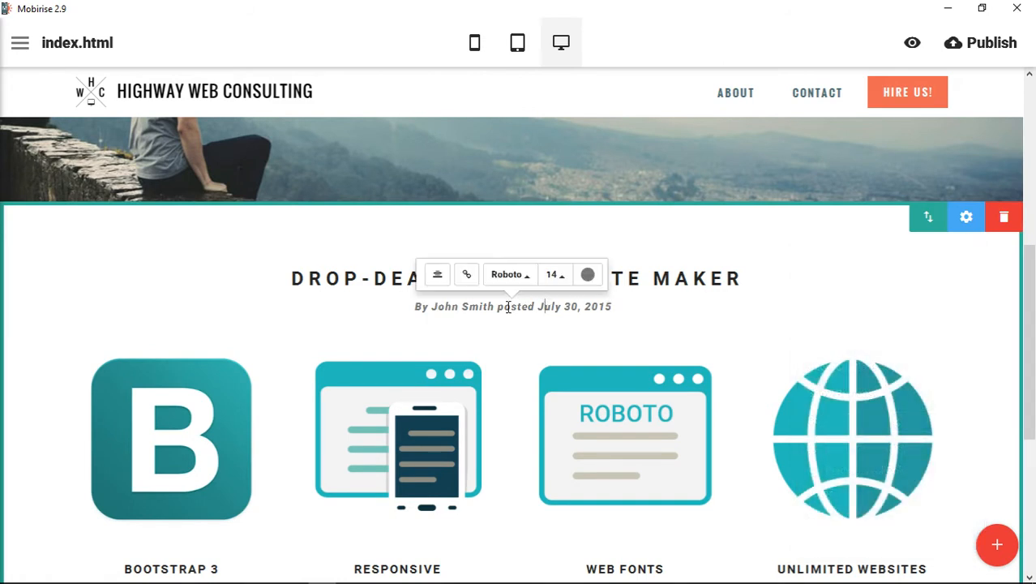
{"action": "left_click", "coordinate": [437, 282]}
{"action": "left_click", "coordinate": [437, 282]}
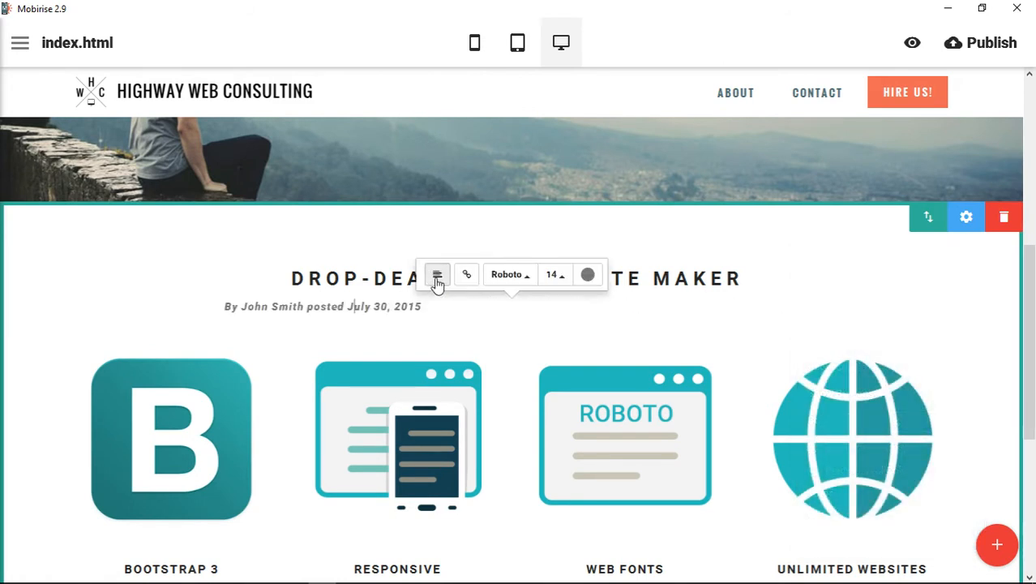
{"action": "left_click", "coordinate": [437, 280]}
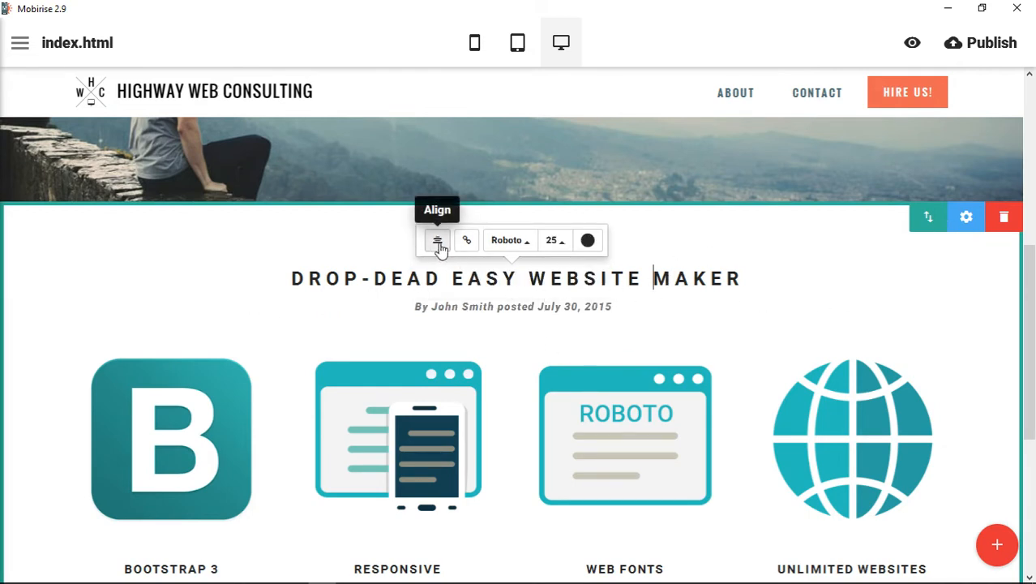
{"action": "left_click", "coordinate": [438, 243]}
{"action": "left_click", "coordinate": [438, 244]}
{"action": "left_click", "coordinate": [494, 306]}
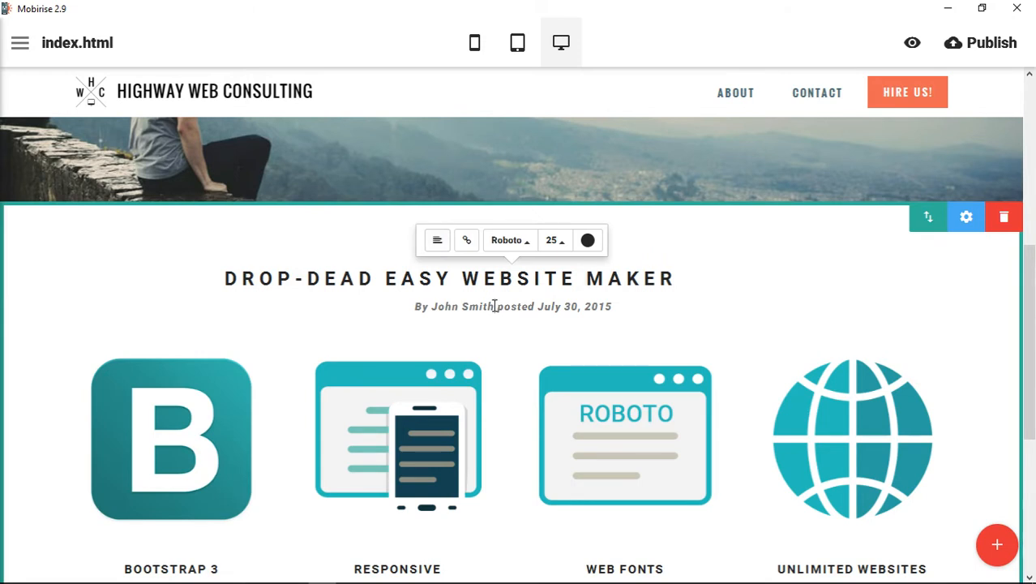
{"action": "left_click", "coordinate": [438, 275]}
{"action": "left_click", "coordinate": [438, 276]}
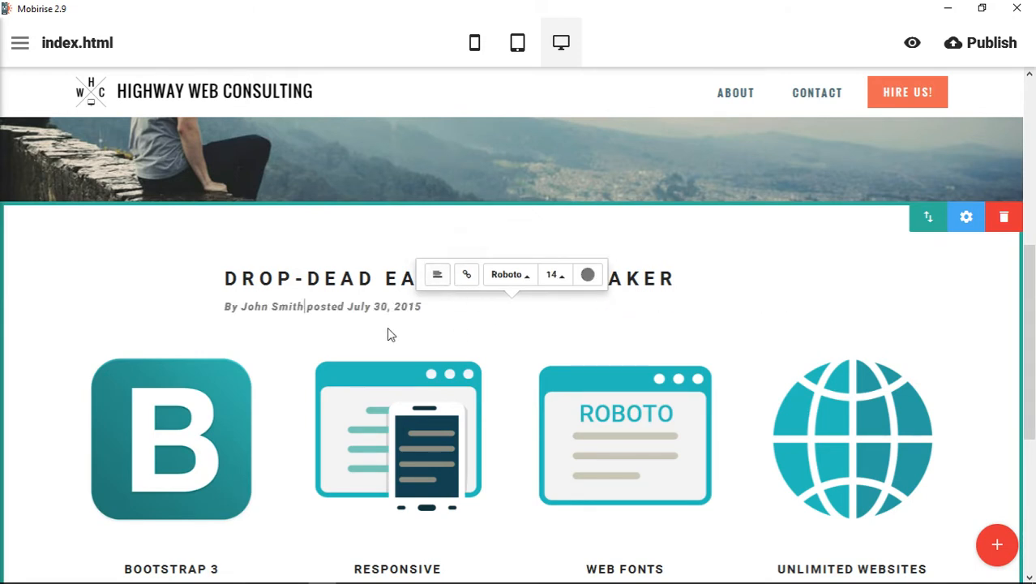
{"action": "left_click", "coordinate": [705, 244]}
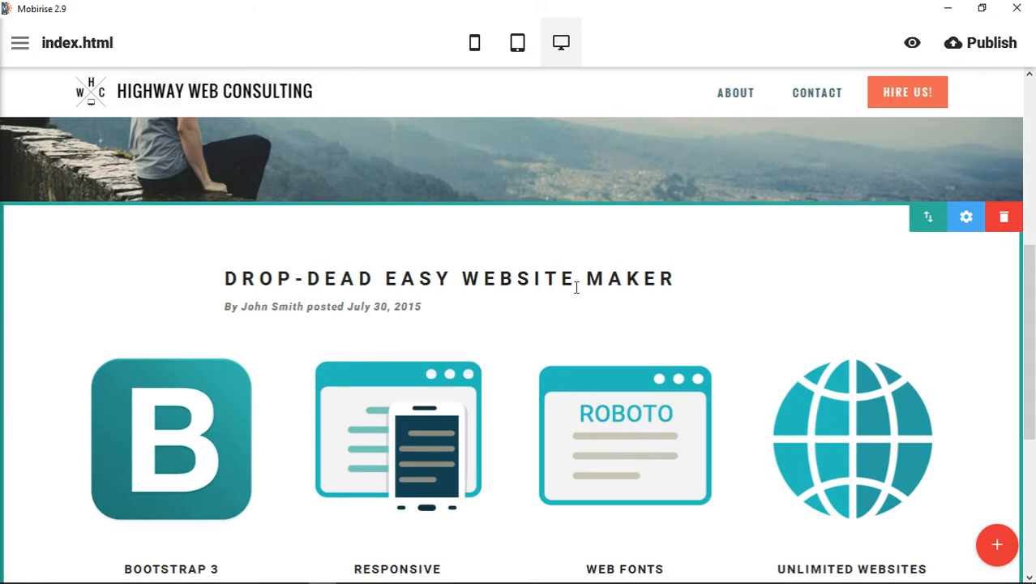
Hide the content block's header, images, titles, captions and buttons
{"action": "left_click", "coordinate": [967, 221]}
{"action": "left_click", "coordinate": [962, 261]}
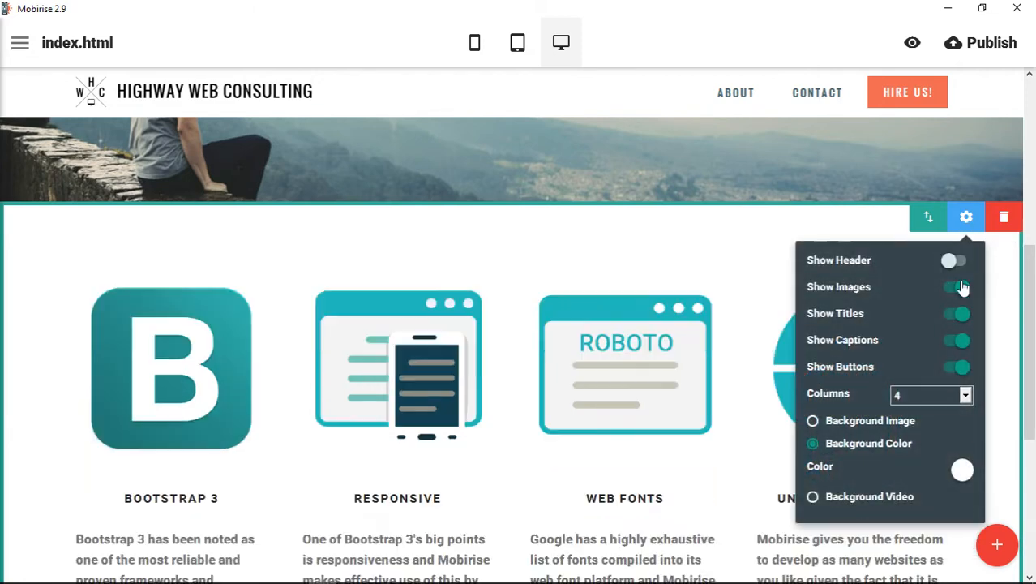
{"action": "left_click", "coordinate": [948, 288]}
{"action": "left_click", "coordinate": [948, 288]}
{"action": "left_click", "coordinate": [960, 288]}
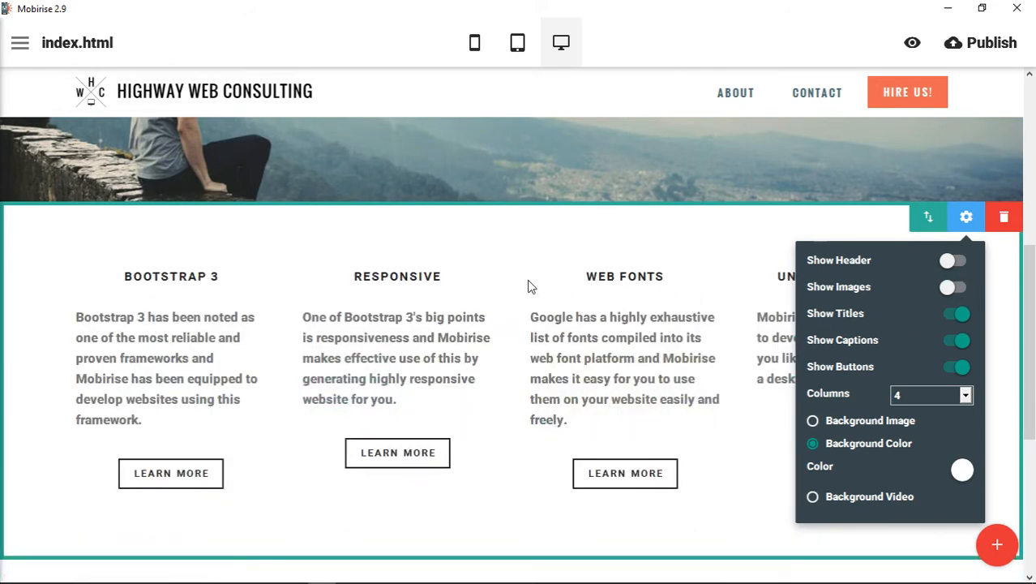
{"action": "left_click", "coordinate": [963, 316]}
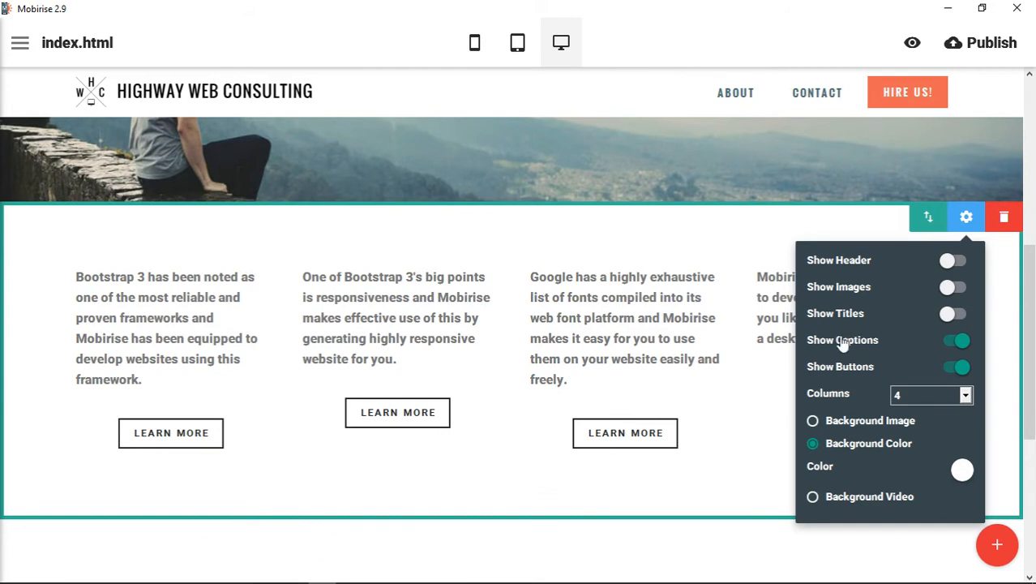
{"action": "left_click", "coordinate": [961, 342]}
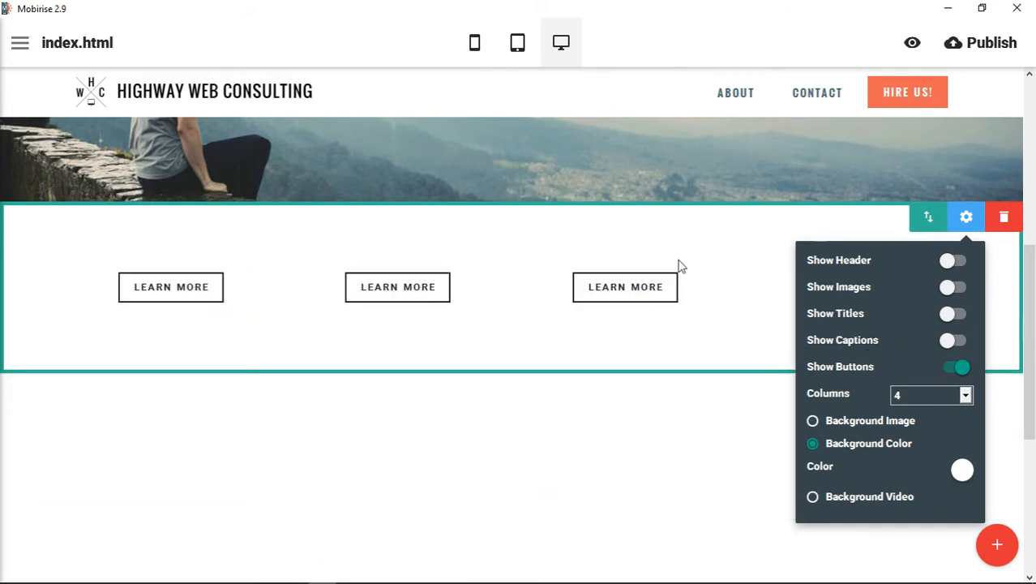
{"action": "left_click", "coordinate": [948, 341]}
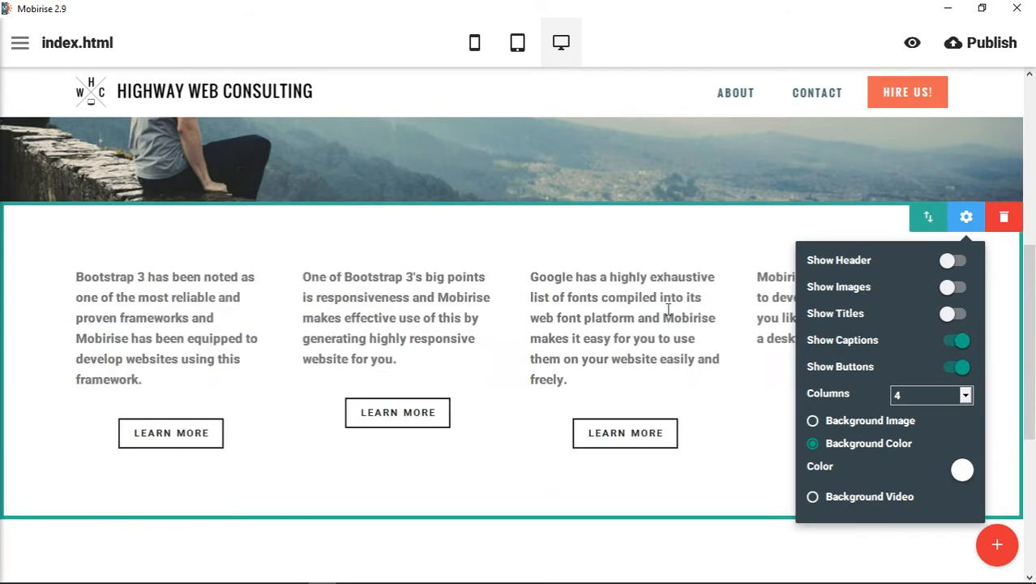
{"action": "left_click", "coordinate": [961, 341]}
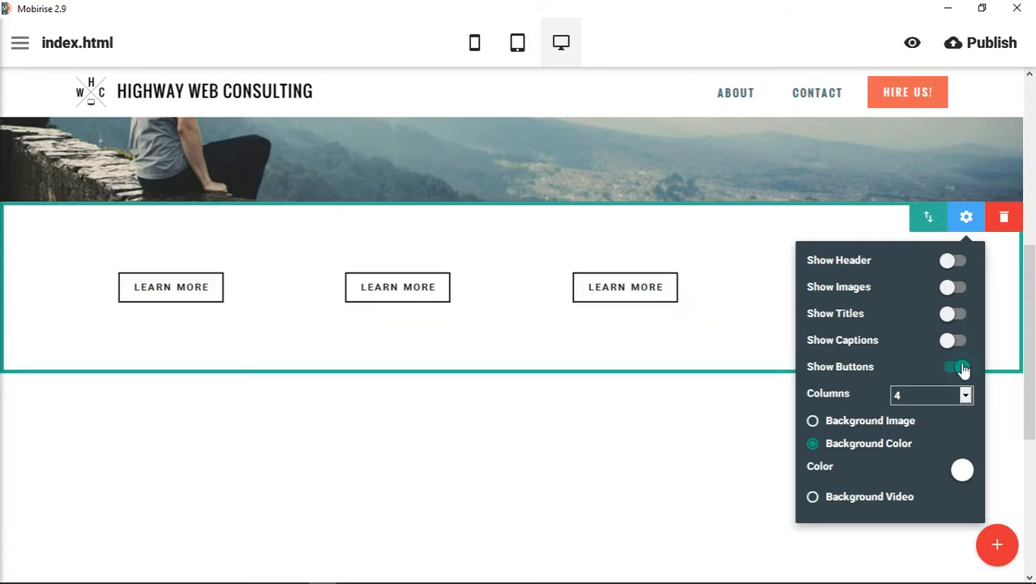
{"action": "left_click", "coordinate": [962, 369]}
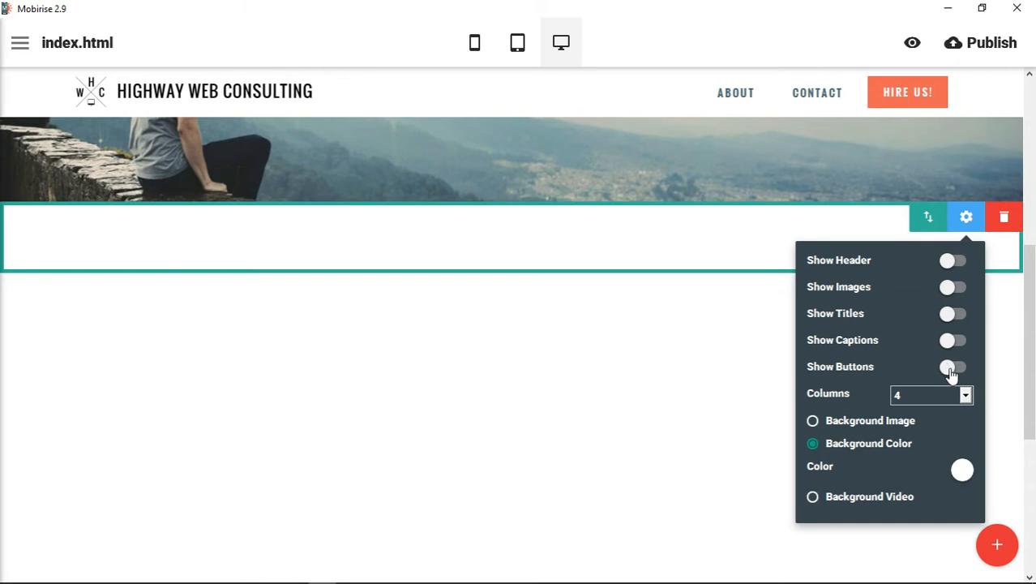
Show the content block's buttons, captions, titles and images again
{"action": "left_click", "coordinate": [950, 368]}
{"action": "left_click", "coordinate": [950, 340]}
{"action": "left_click", "coordinate": [950, 314]}
{"action": "left_click", "coordinate": [951, 287]}
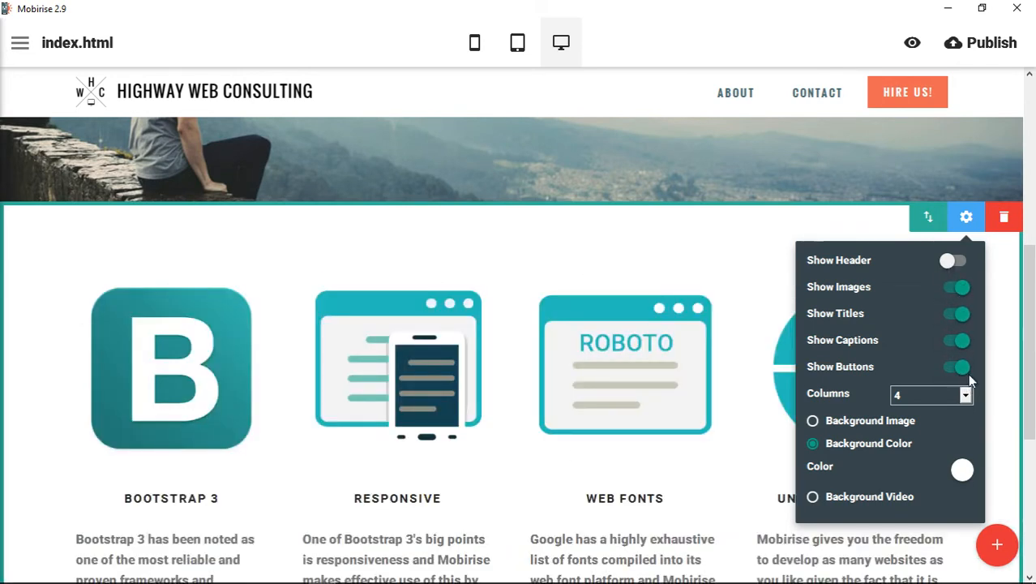
Set the content block to 6 columns and check the layout of its columns
{"action": "left_click", "coordinate": [966, 394]}
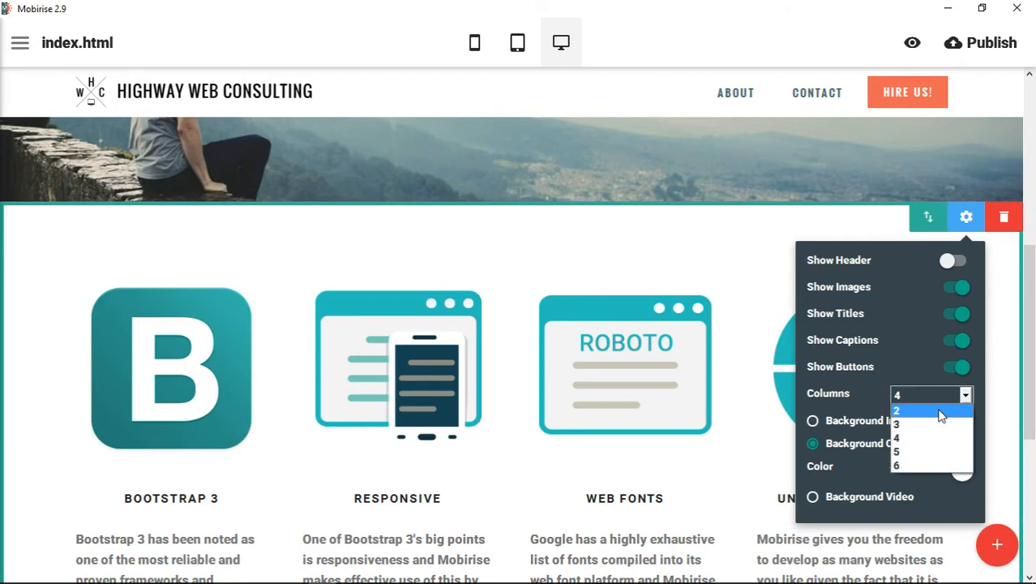
{"action": "left_click", "coordinate": [901, 465]}
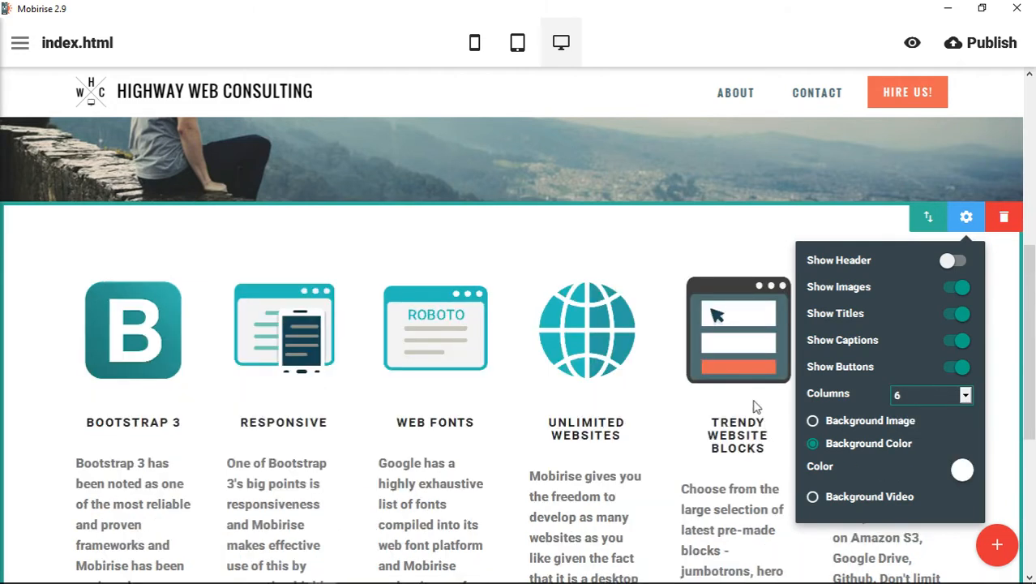
{"action": "left_click", "coordinate": [793, 49]}
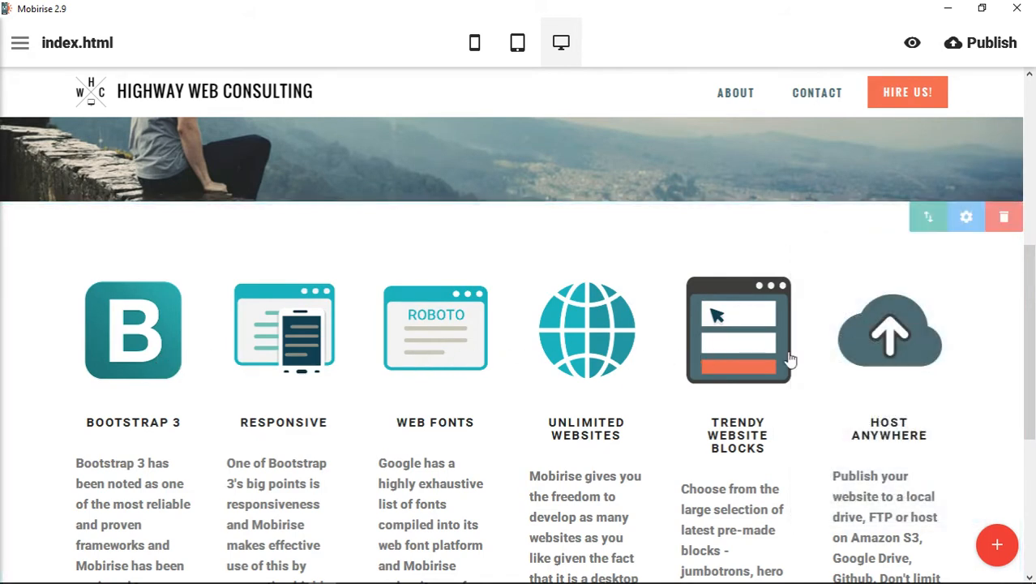
{"action": "scroll", "coordinate": [861, 356], "scroll_direction": "down", "scroll_amount": 1}
{"action": "scroll", "coordinate": [861, 357], "scroll_direction": "down", "scroll_amount": 1}
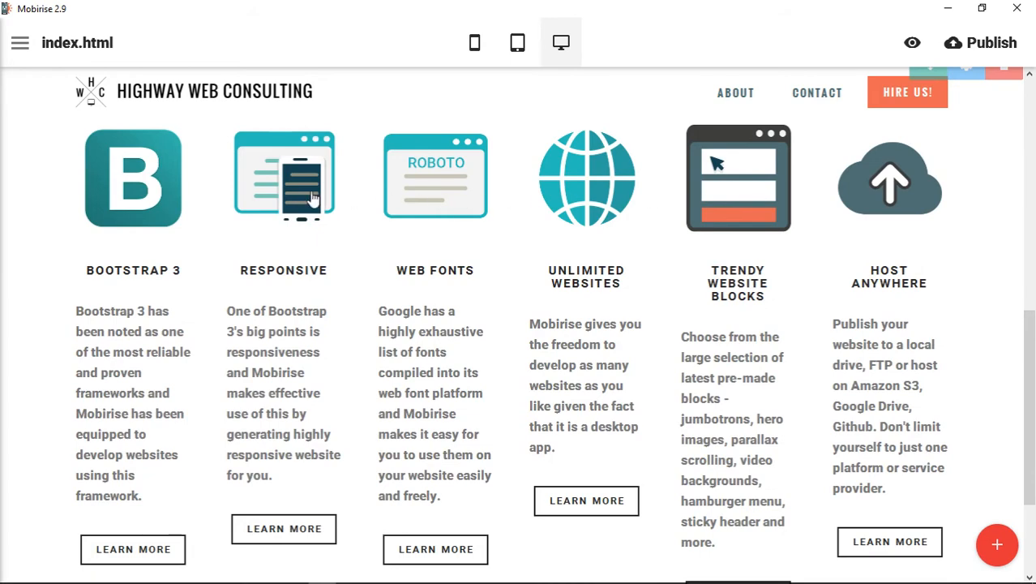
{"action": "scroll", "coordinate": [916, 196], "scroll_direction": "up", "scroll_amount": 1}
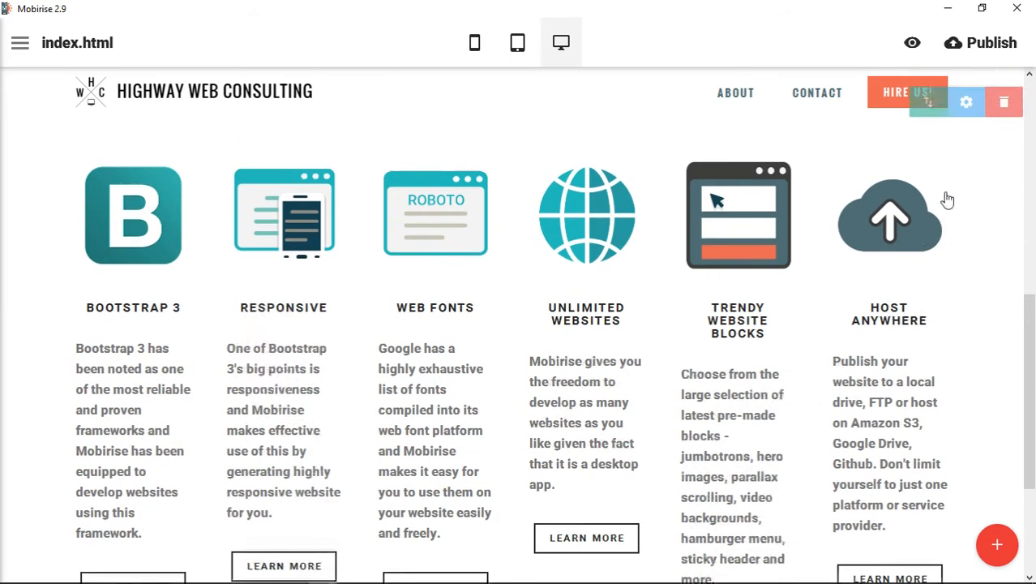
Set the content block to 2 columns and check the resulting layout down the page
{"action": "left_click", "coordinate": [966, 141]}
{"action": "left_click", "coordinate": [941, 319]}
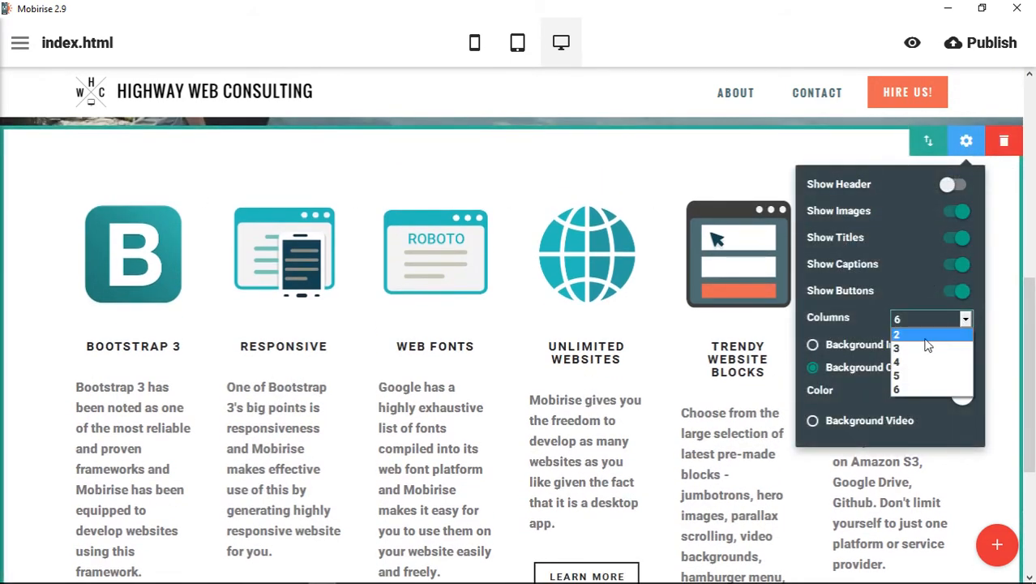
{"action": "left_click", "coordinate": [923, 344]}
{"action": "left_click", "coordinate": [751, 24]}
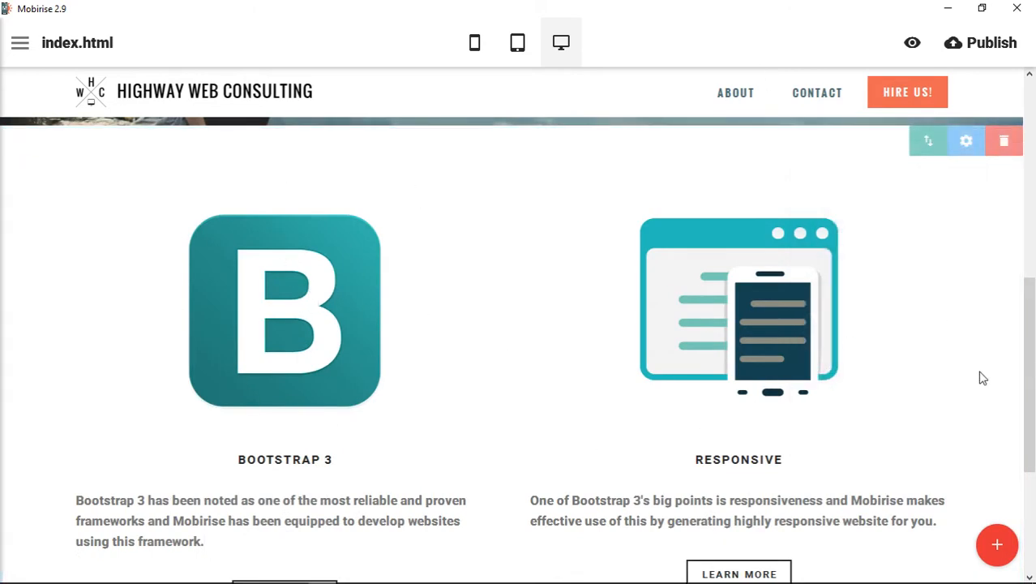
{"action": "scroll", "coordinate": [983, 378], "scroll_direction": "down", "scroll_amount": 3}
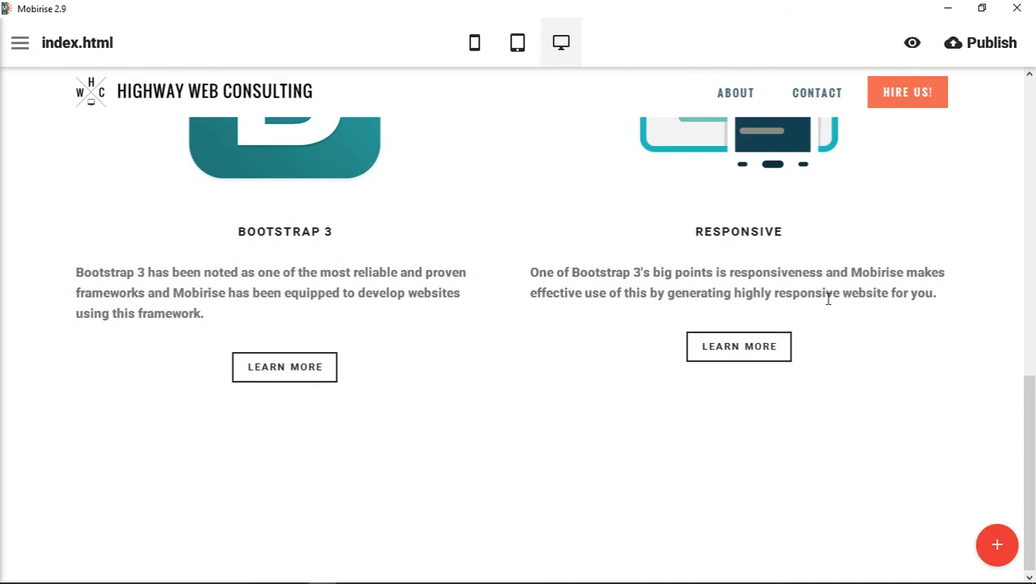
{"action": "scroll", "coordinate": [923, 215], "scroll_direction": "up", "scroll_amount": 5}
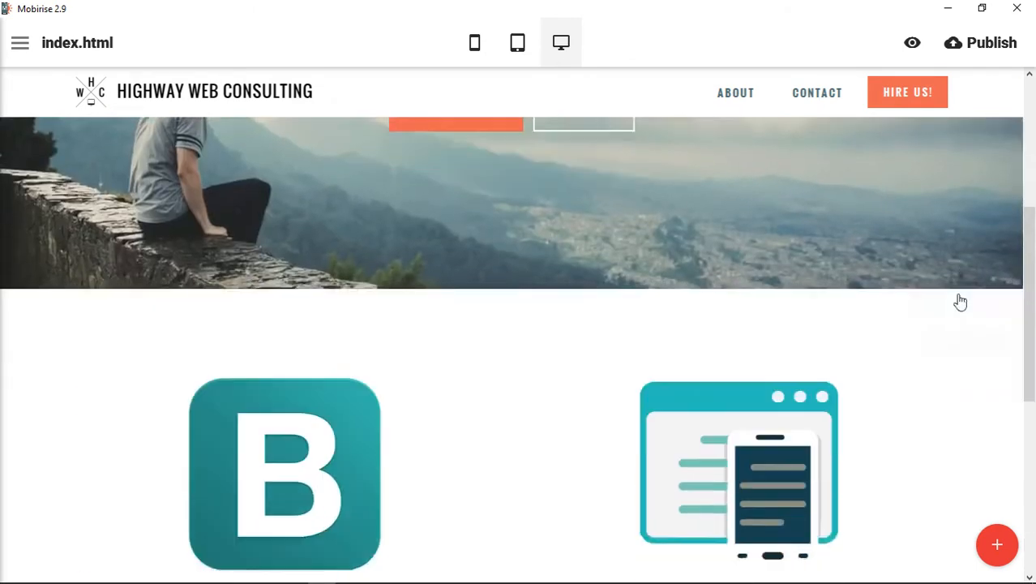
Add two more Learn More buttons beside the existing one in the Responsive column
{"action": "scroll", "coordinate": [806, 428], "scroll_direction": "down", "scroll_amount": 3}
{"action": "left_click", "coordinate": [713, 536]}
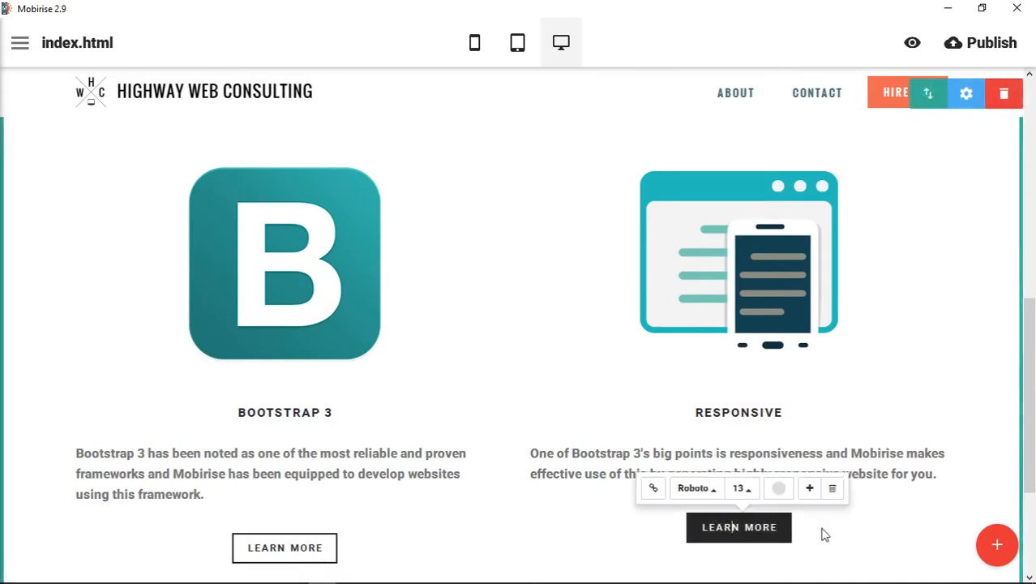
{"action": "left_click", "coordinate": [809, 489]}
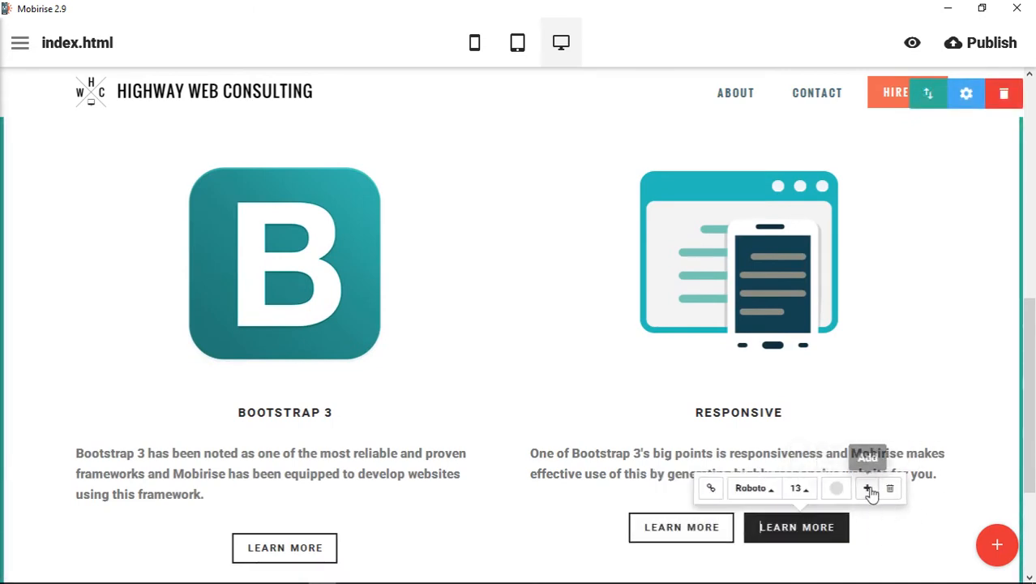
{"action": "left_click", "coordinate": [867, 488]}
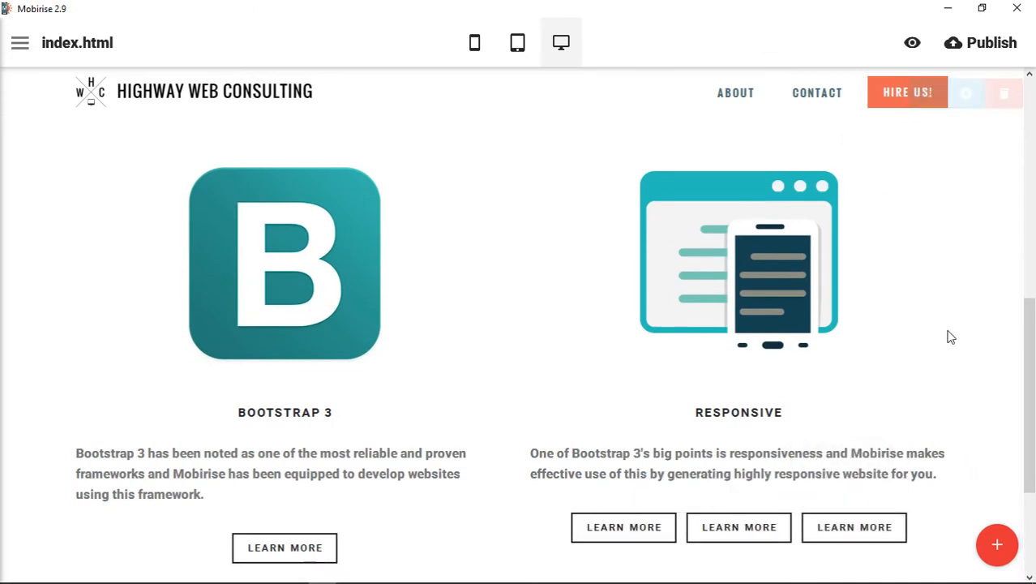
{"action": "scroll", "coordinate": [934, 389], "scroll_direction": "down", "scroll_amount": 1}
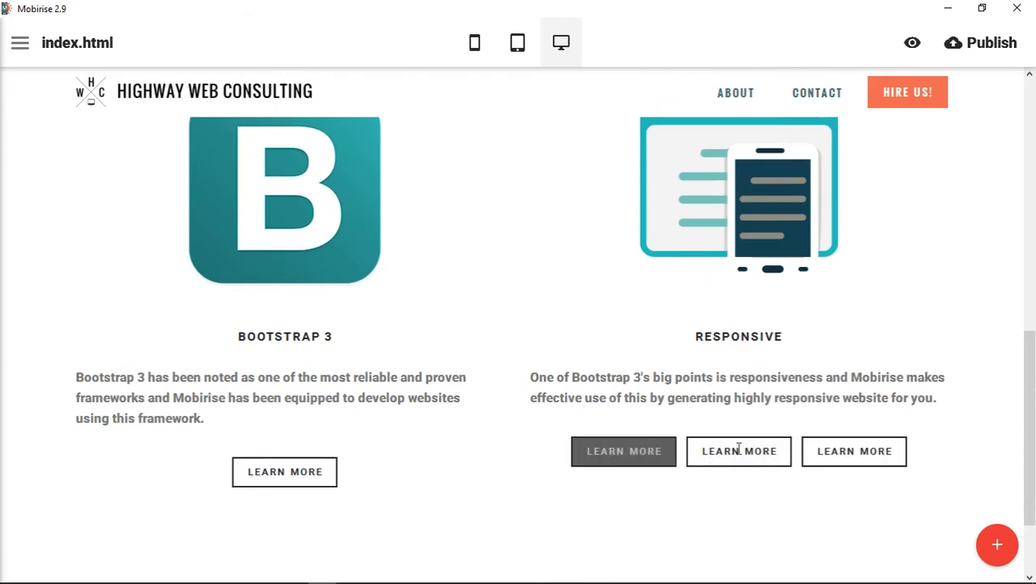
Give the content block a background image and replace the default clouds with the misty mountain valley picture
{"action": "scroll", "coordinate": [985, 418], "scroll_direction": "up", "scroll_amount": 4}
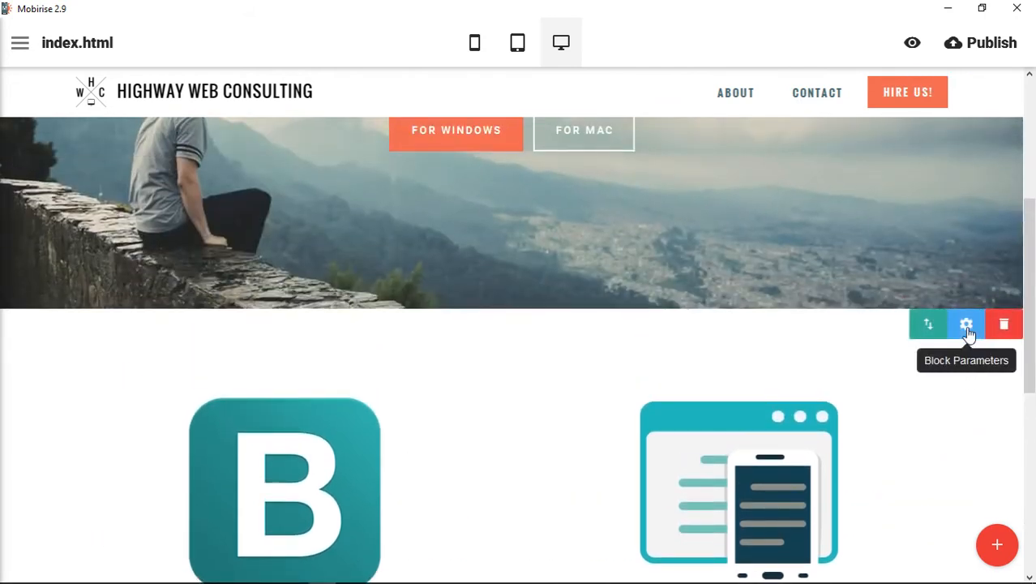
{"action": "left_click", "coordinate": [966, 323]}
{"action": "scroll", "coordinate": [892, 410], "scroll_direction": "down", "scroll_amount": 2}
{"action": "scroll", "coordinate": [1022, 438], "scroll_direction": "down", "scroll_amount": 3}
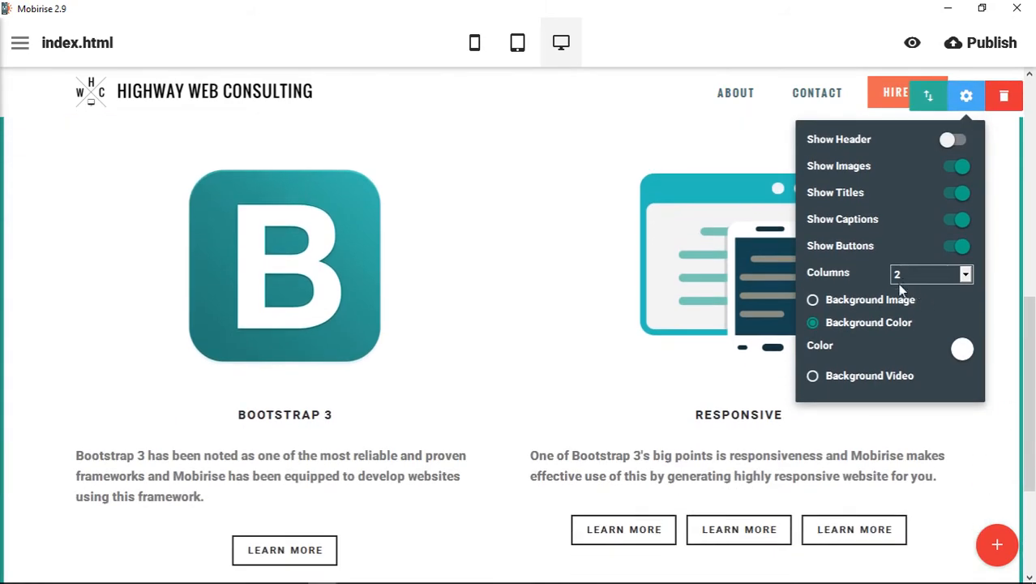
{"action": "left_click", "coordinate": [875, 307]}
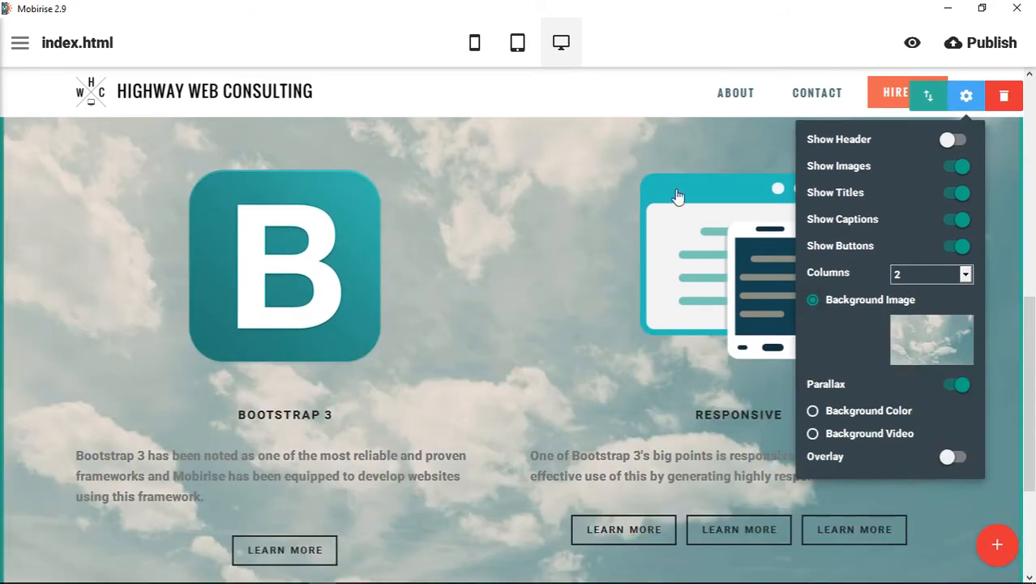
{"action": "left_click", "coordinate": [934, 342]}
{"action": "double_click", "coordinate": [376, 146]}
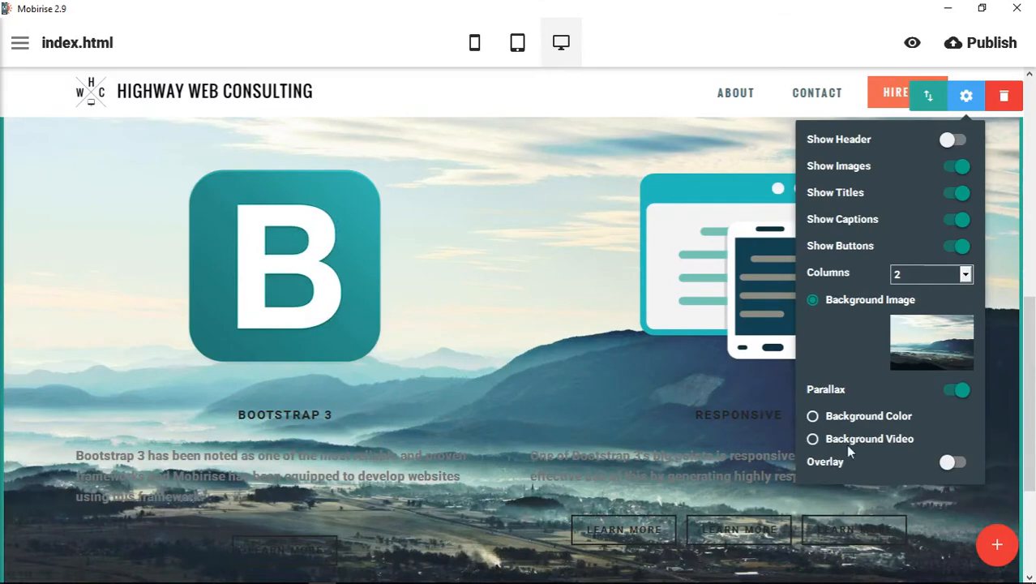
Turn on the background image's overlay with an opacity of 0.9 and check how the block looks
{"action": "left_click", "coordinate": [950, 464]}
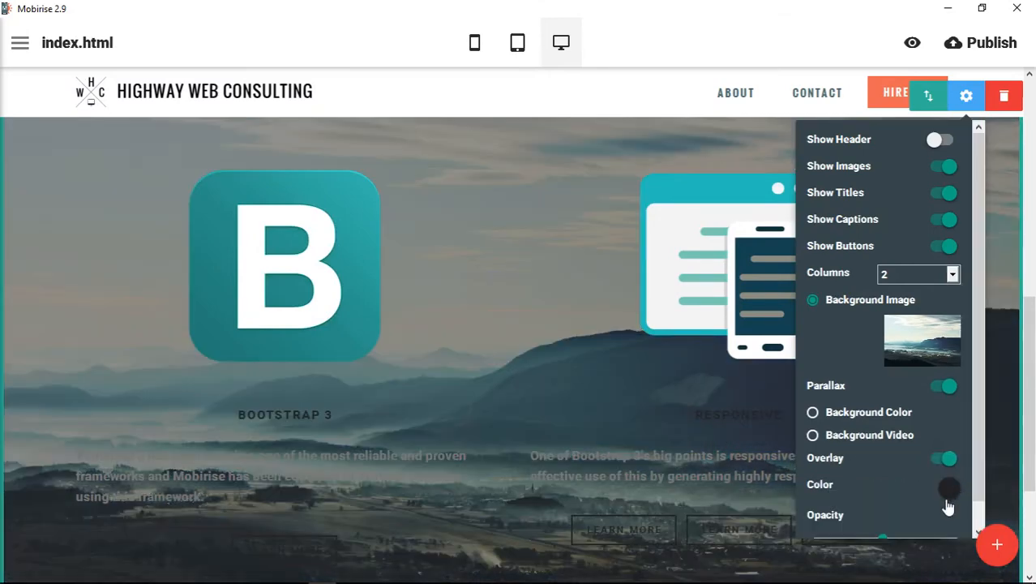
{"action": "left_click_drag", "start_coordinate": [896, 535], "coordinate": [935, 536]}
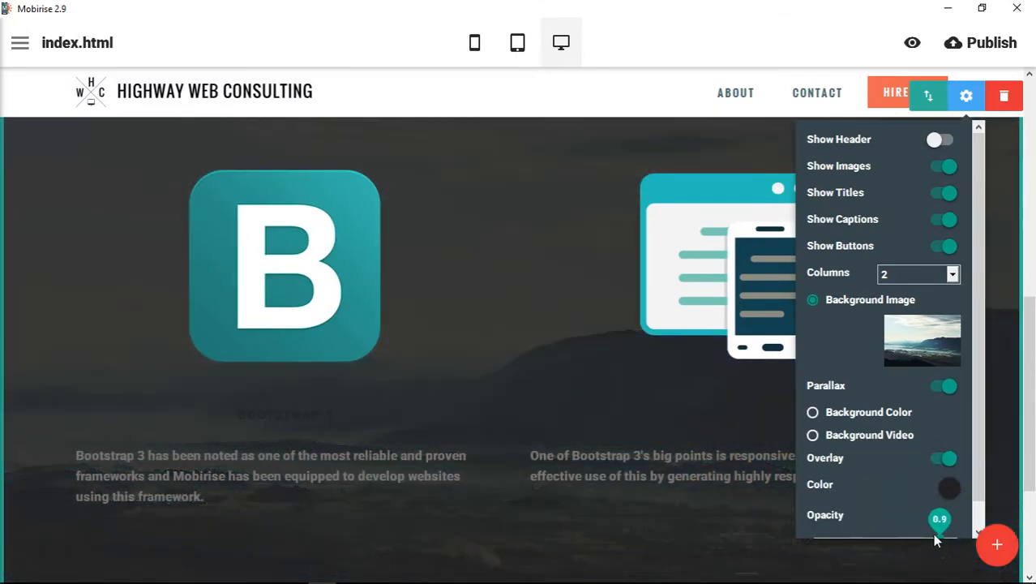
{"action": "left_click", "coordinate": [594, 331]}
{"action": "scroll", "coordinate": [583, 341], "scroll_direction": "down", "scroll_amount": 3}
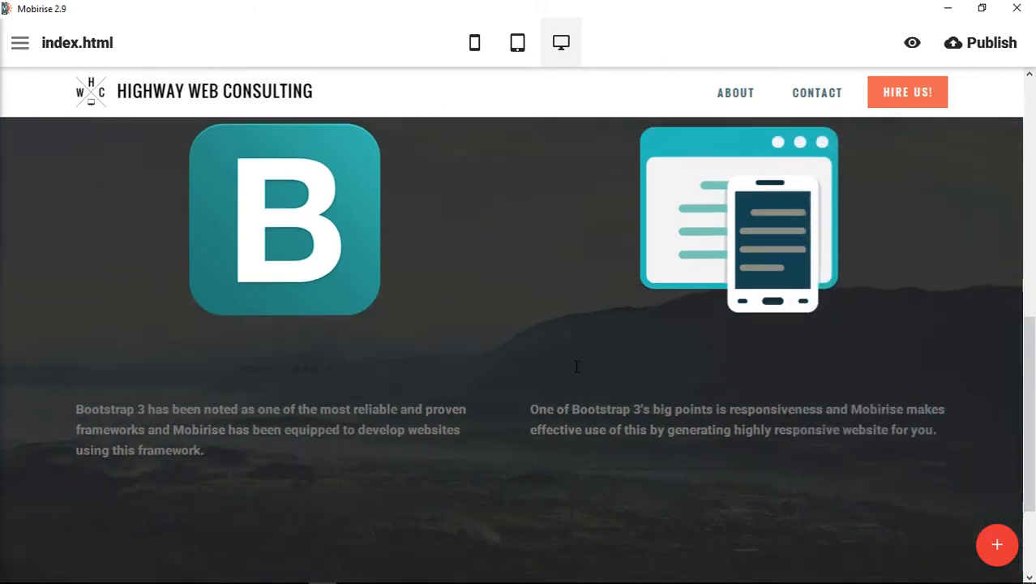
{"action": "scroll", "coordinate": [567, 362], "scroll_direction": "up", "scroll_amount": 3}
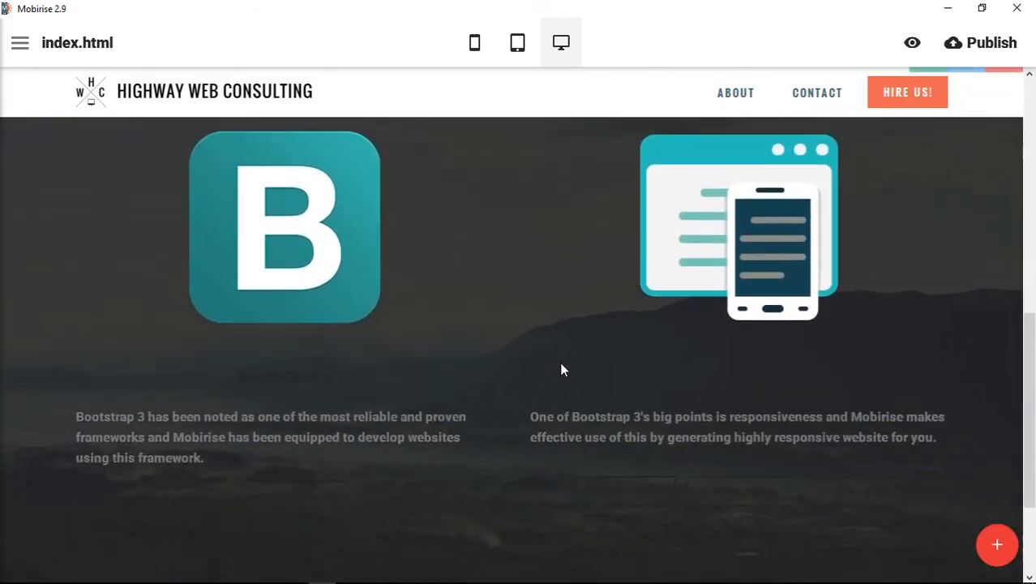
{"action": "scroll", "coordinate": [564, 370], "scroll_direction": "down", "scroll_amount": 1}
{"action": "scroll", "coordinate": [955, 271], "scroll_direction": "up", "scroll_amount": 1}
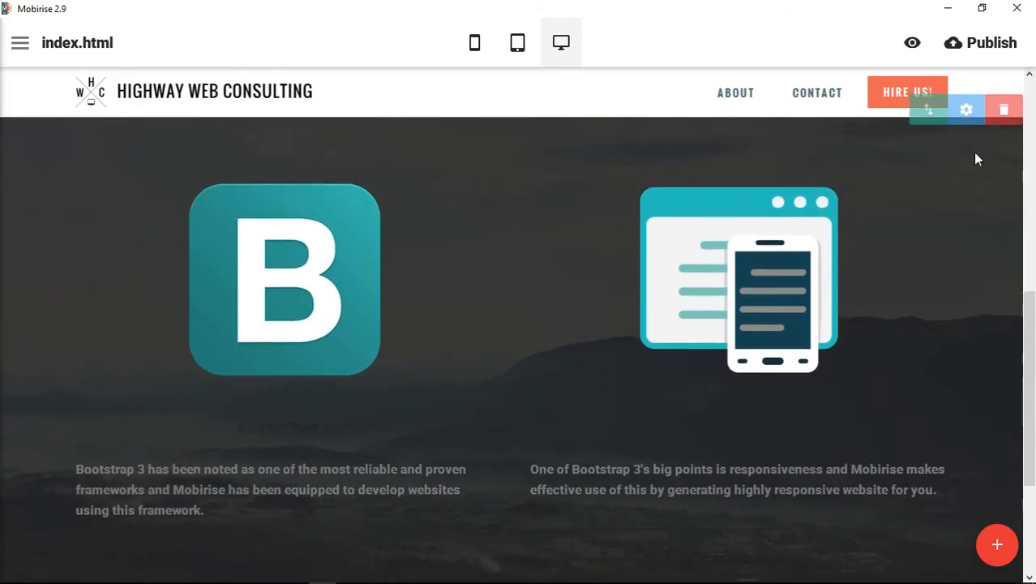
Turn the background image's parallax effect off and on again
{"action": "left_click", "coordinate": [967, 114]}
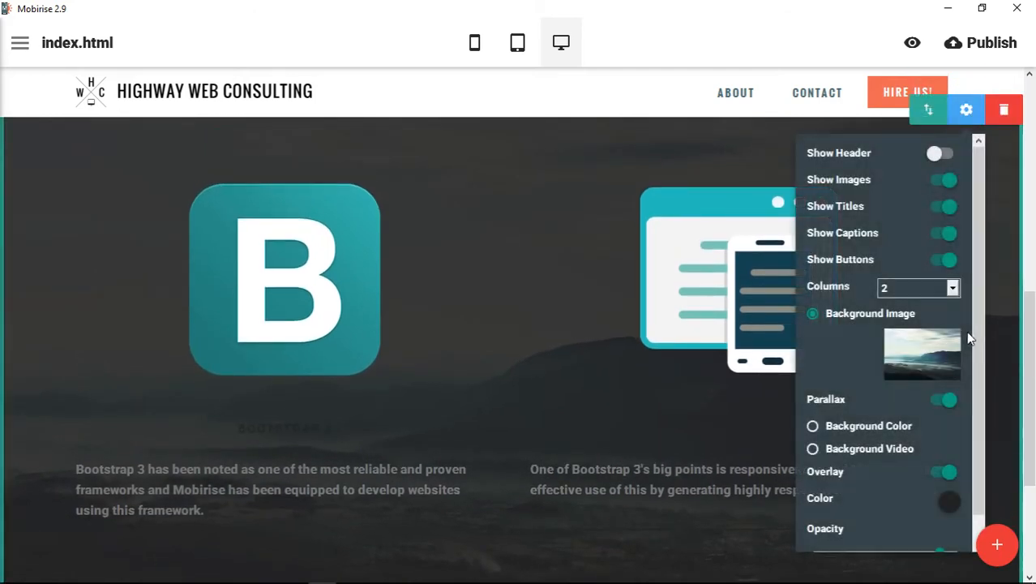
{"action": "left_click", "coordinate": [940, 401]}
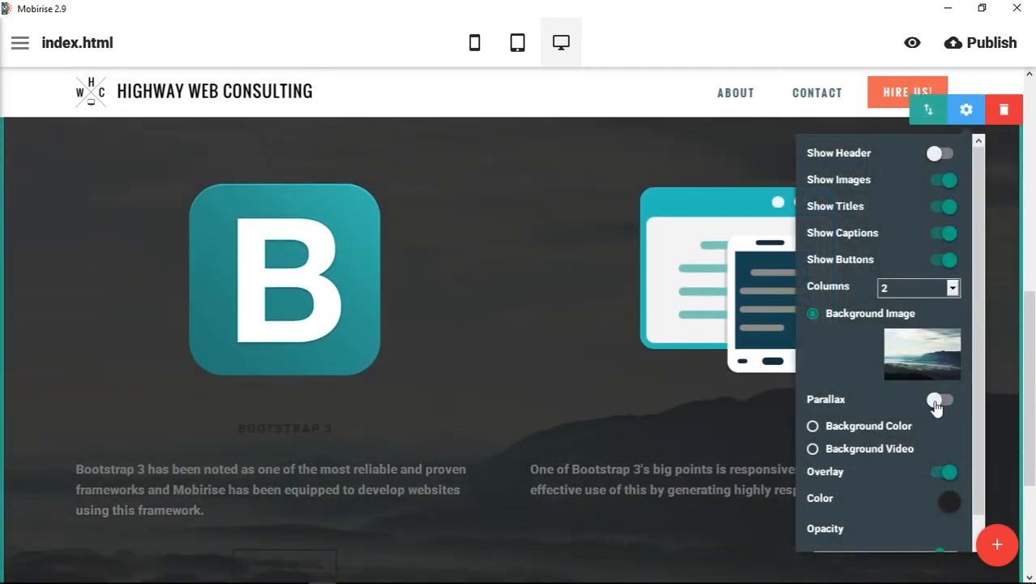
{"action": "left_click", "coordinate": [936, 403]}
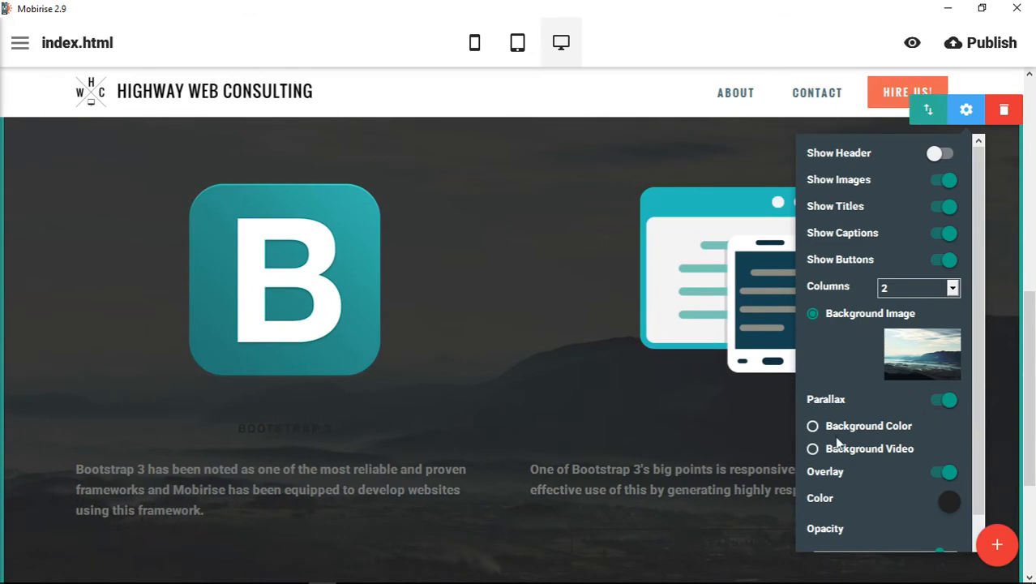
Give the block a solid background colour, trying purple, blue, teal, green and pale yellow and ending on golden yellow
{"action": "left_click", "coordinate": [860, 427]}
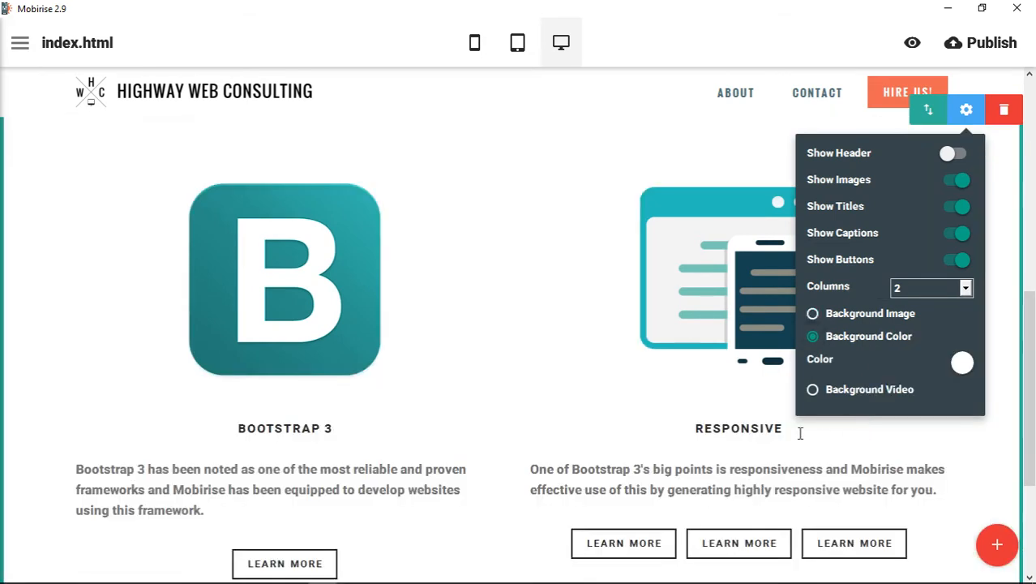
{"action": "left_click", "coordinate": [961, 365]}
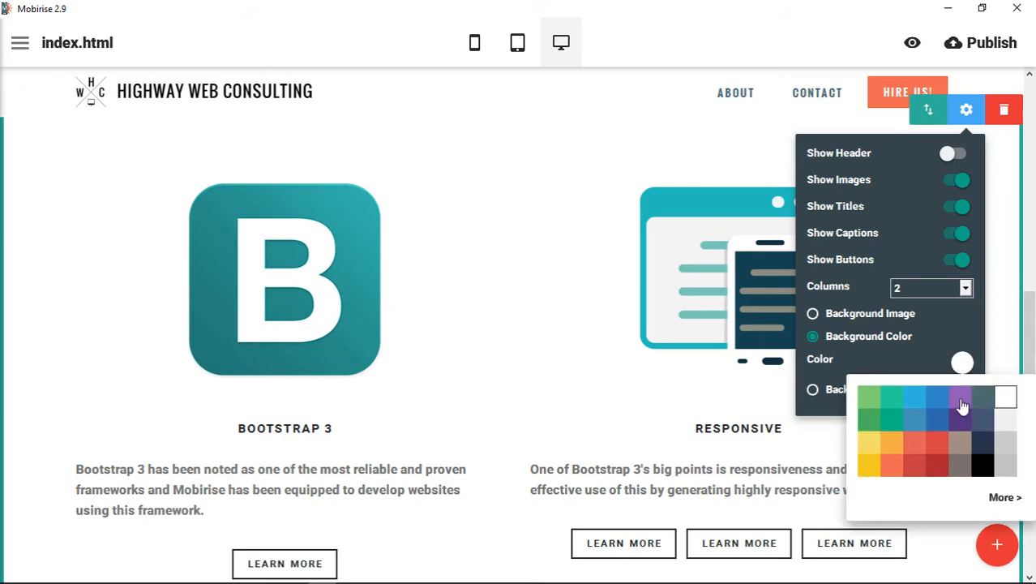
{"action": "left_click", "coordinate": [960, 399]}
{"action": "left_click", "coordinate": [911, 399]}
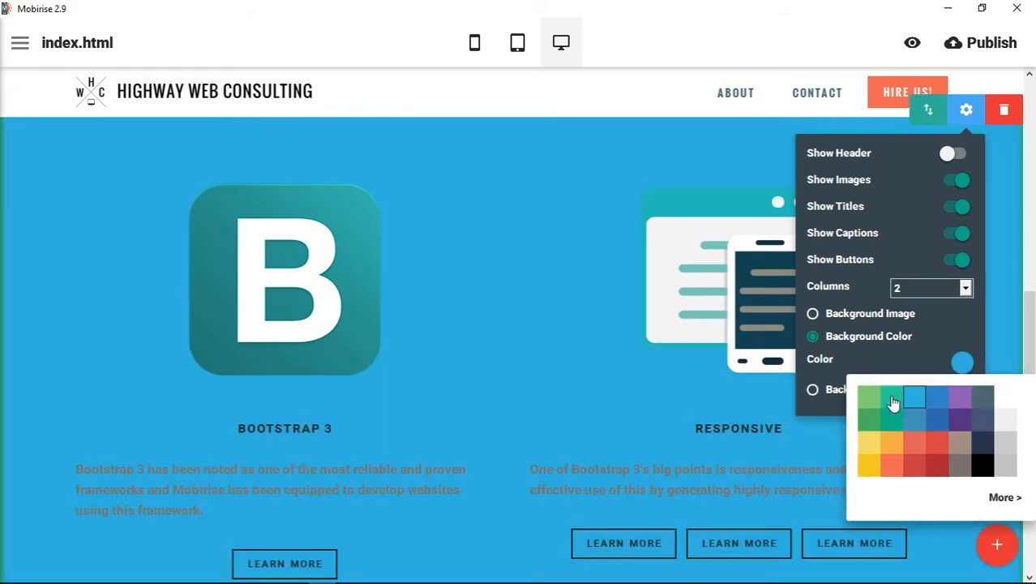
{"action": "left_click", "coordinate": [893, 402]}
{"action": "left_click", "coordinate": [871, 401]}
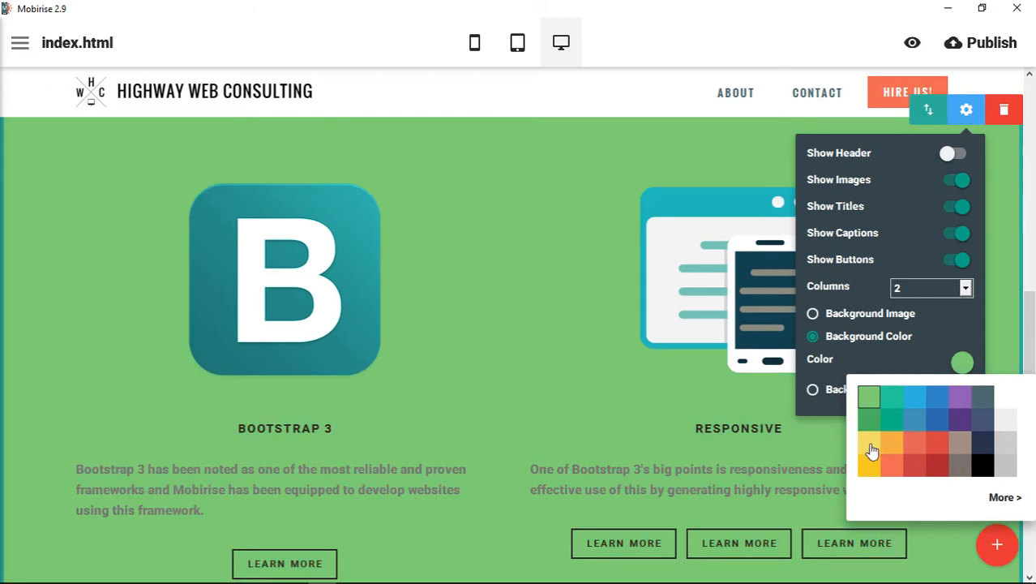
{"action": "left_click", "coordinate": [870, 454]}
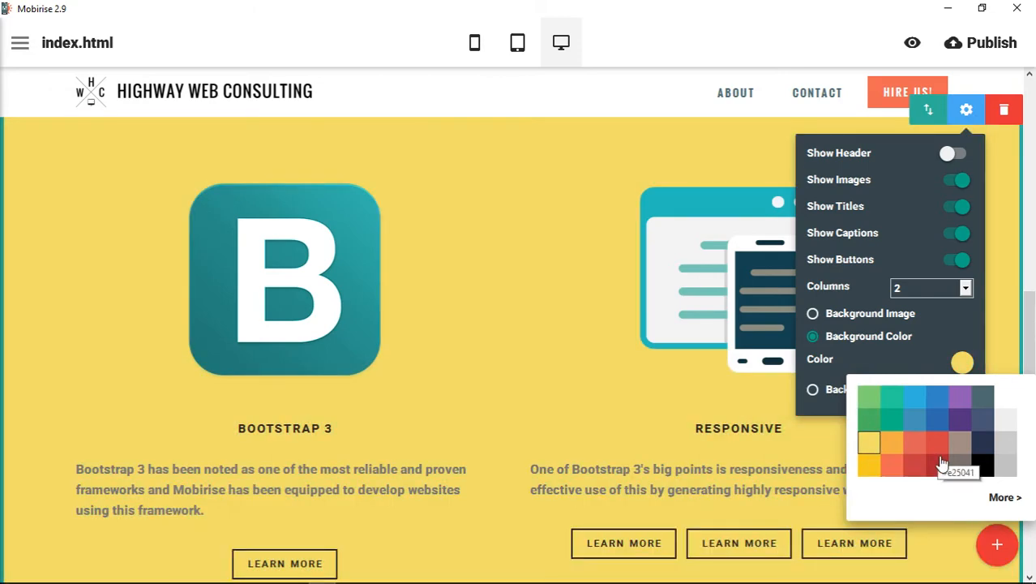
{"action": "left_click", "coordinate": [869, 466]}
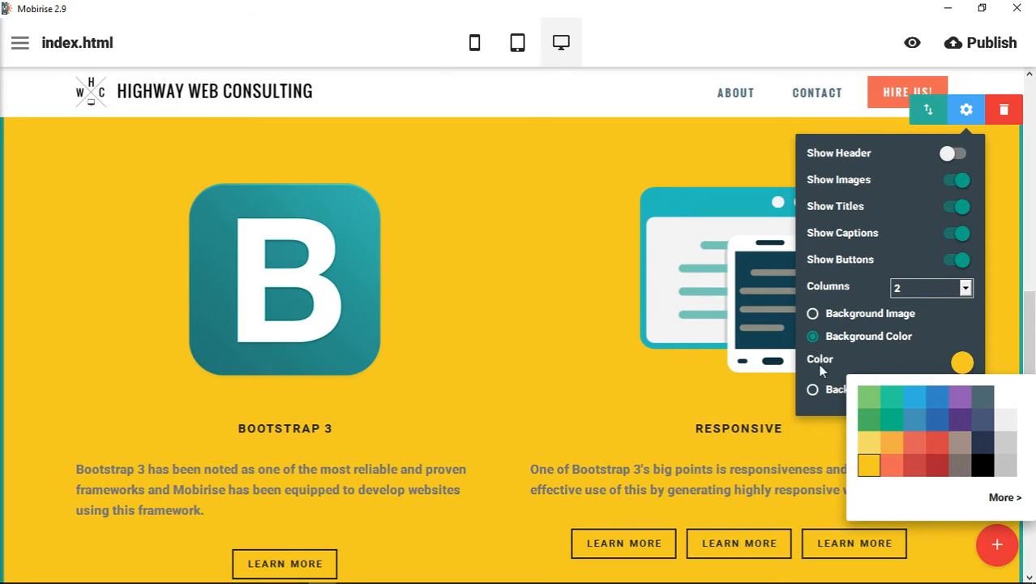
{"action": "left_click", "coordinate": [910, 333]}
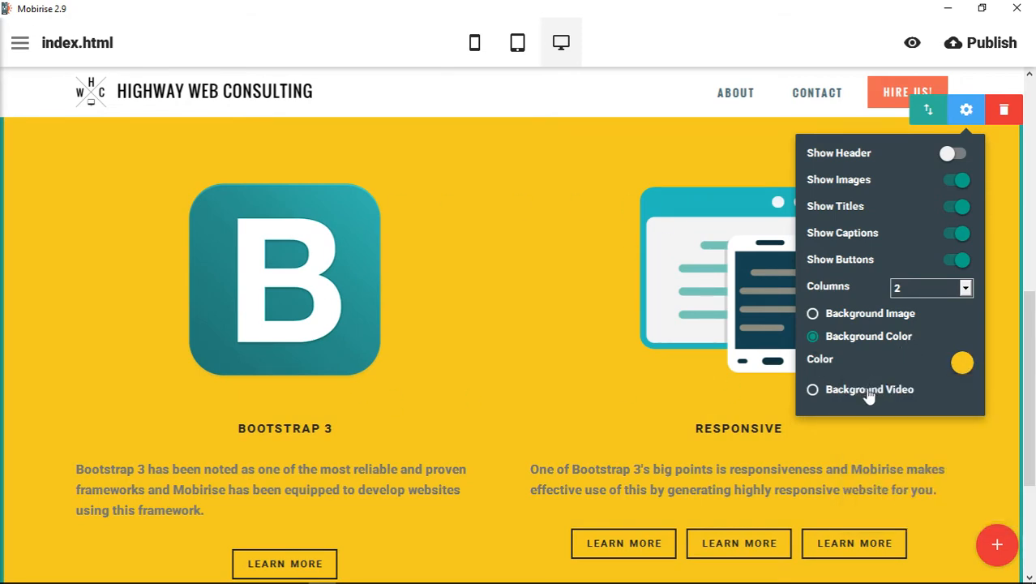
Give the block a video background with a golden yellow overlay at about half opacity, keeping the header hidden
{"action": "left_click", "coordinate": [868, 391]}
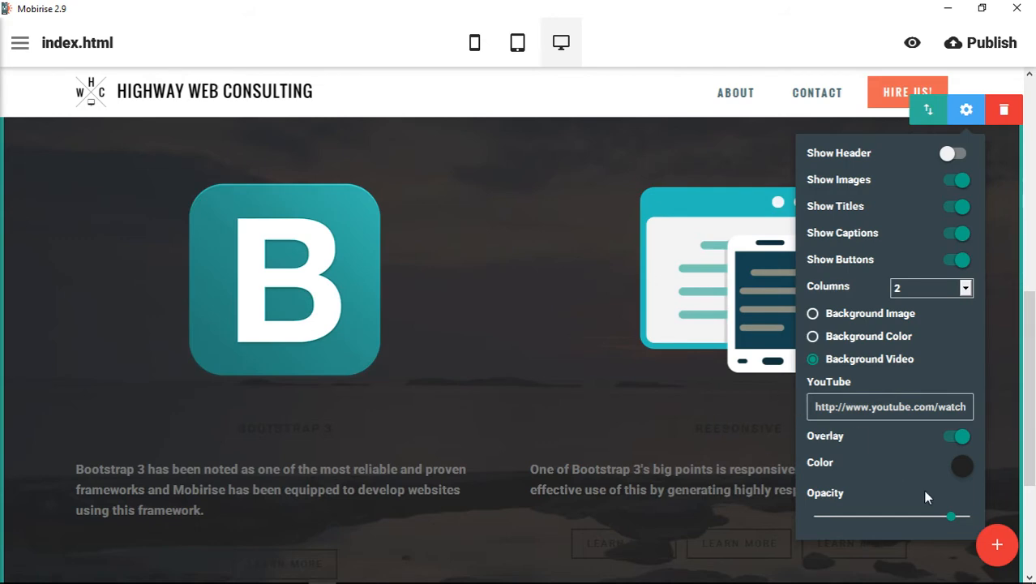
{"action": "left_click_drag", "start_coordinate": [950, 515], "coordinate": [887, 516]}
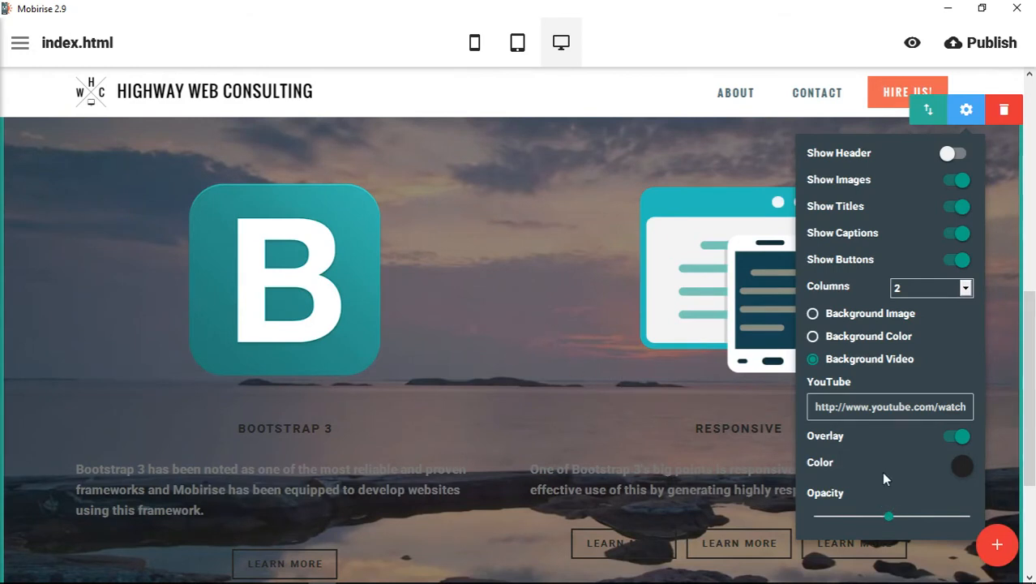
{"action": "left_click", "coordinate": [961, 470]}
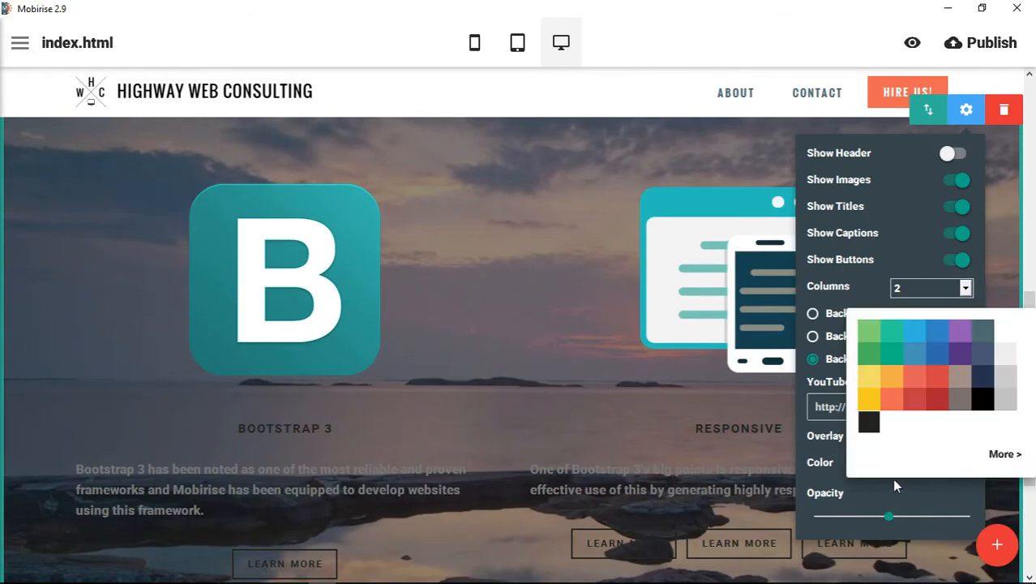
{"action": "left_click", "coordinate": [868, 401]}
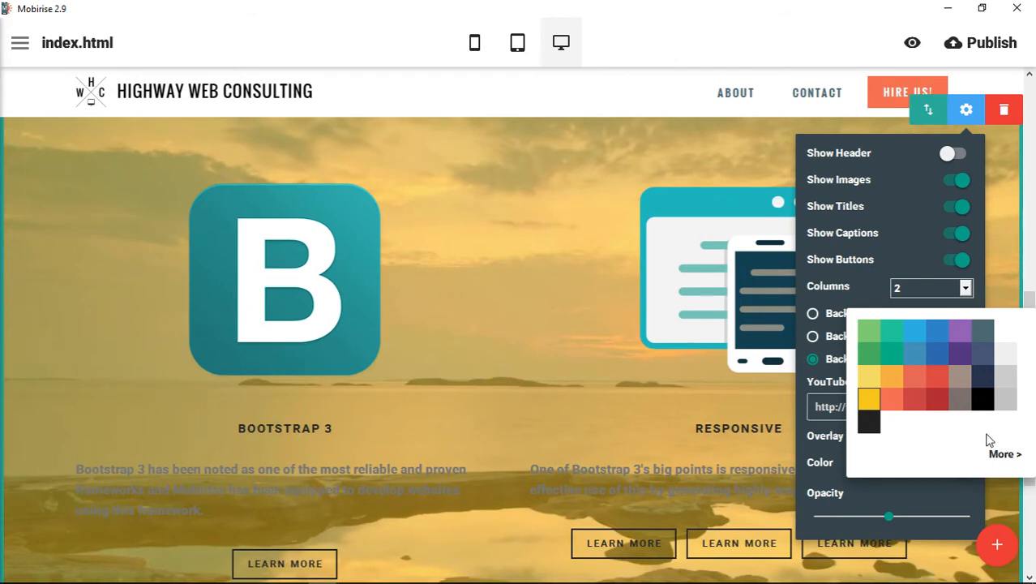
{"action": "left_click", "coordinate": [907, 164]}
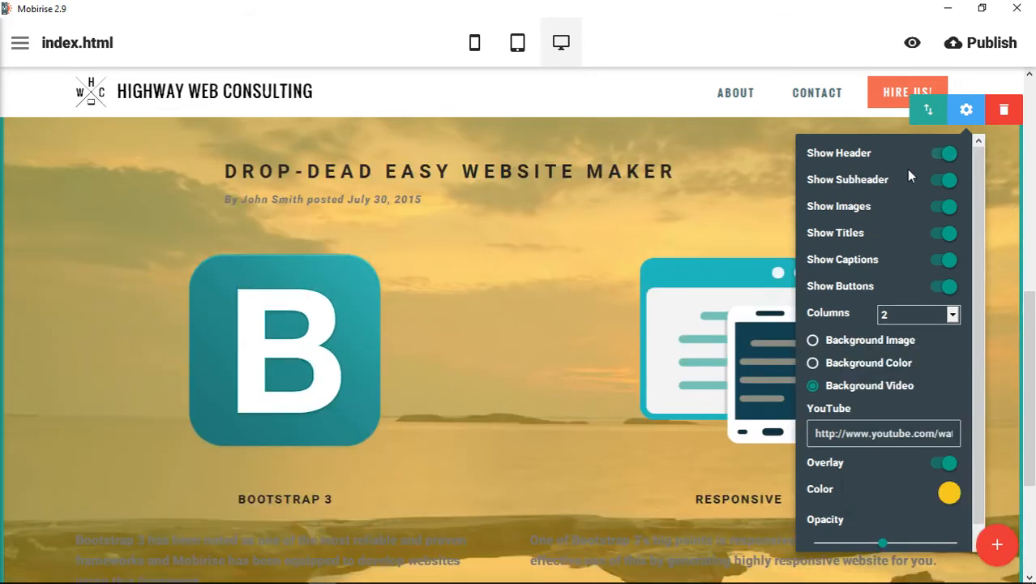
{"action": "left_click", "coordinate": [950, 162]}
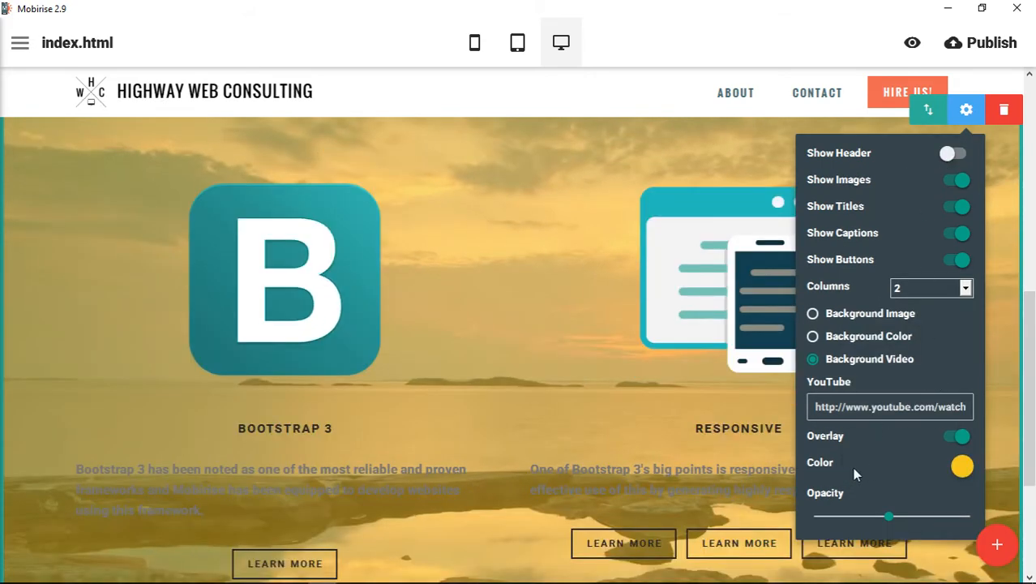
Switch the block back to a solid background colour, try white, settle on light grey and check it against the hero section
{"action": "left_click", "coordinate": [868, 336]}
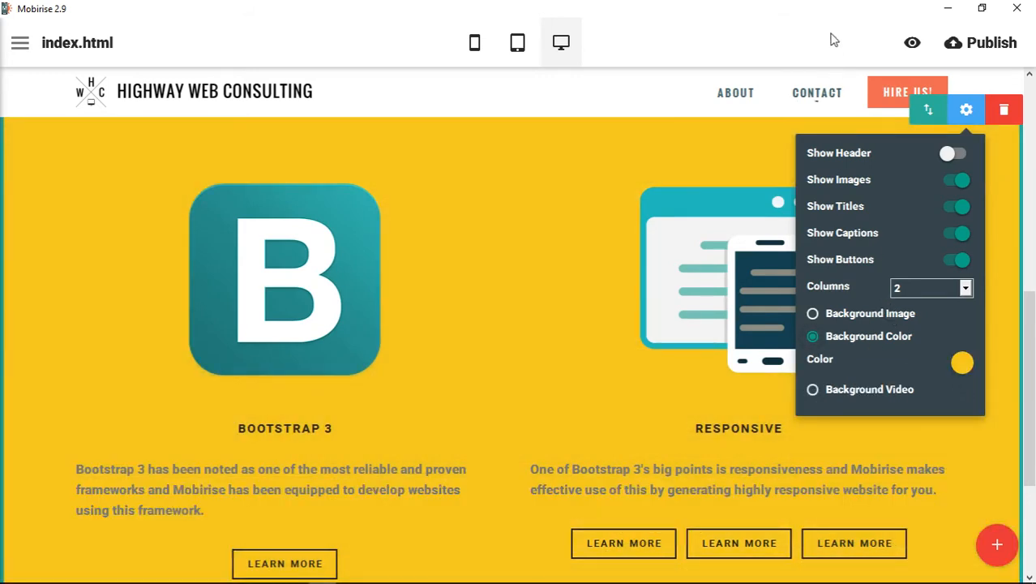
{"action": "left_click", "coordinate": [963, 367]}
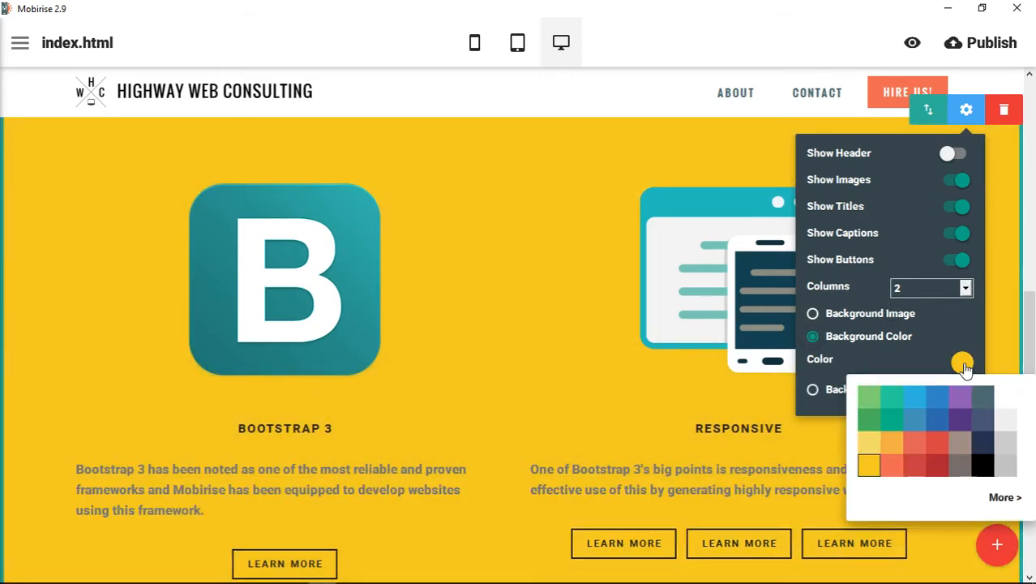
{"action": "left_click", "coordinate": [1005, 397]}
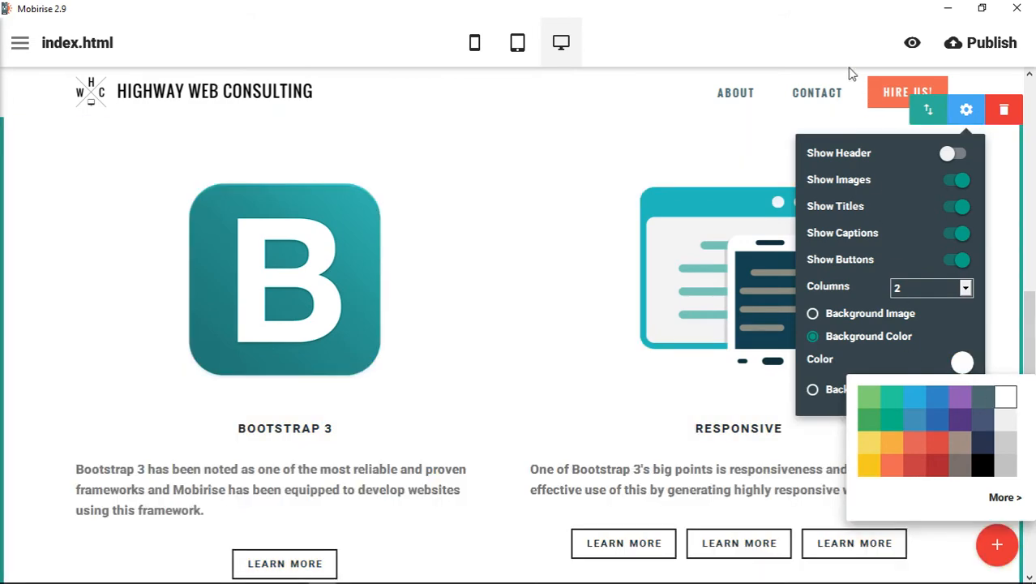
{"action": "left_click", "coordinate": [1003, 420]}
{"action": "scroll", "coordinate": [552, 243], "scroll_direction": "up", "scroll_amount": 4}
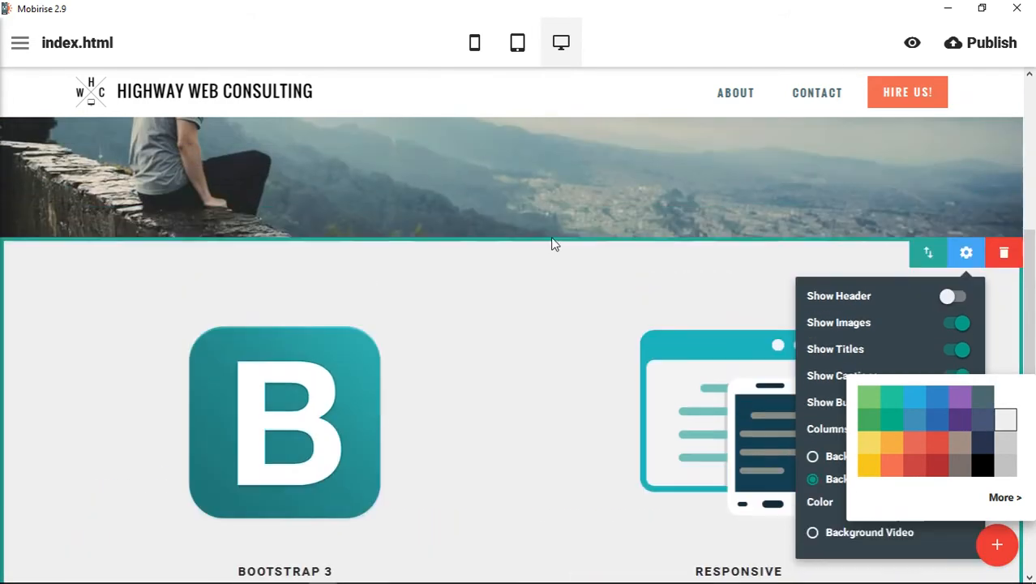
{"action": "scroll", "coordinate": [585, 377], "scroll_direction": "down", "scroll_amount": 4}
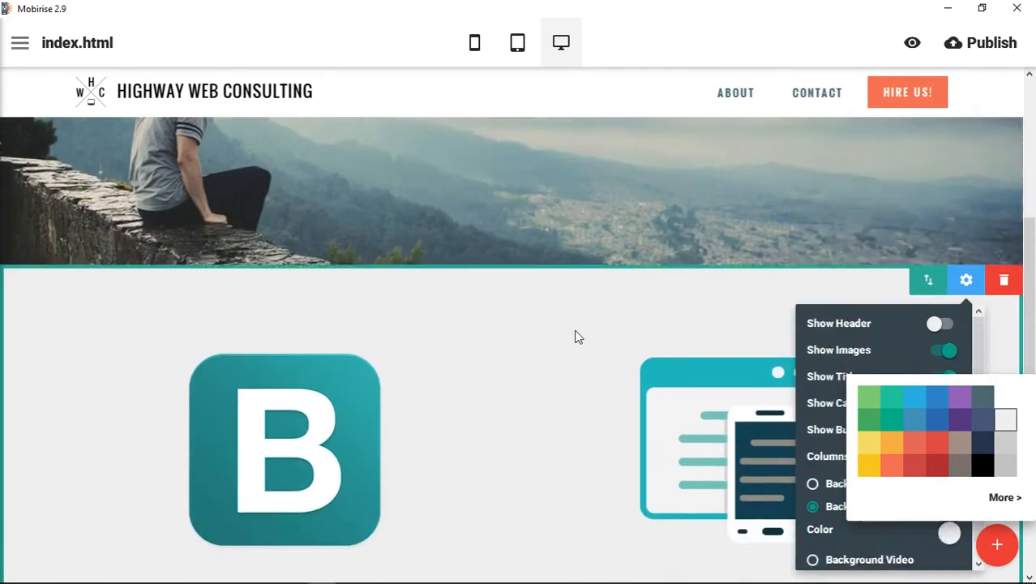
{"action": "scroll", "coordinate": [690, 396], "scroll_direction": "down", "scroll_amount": 1}
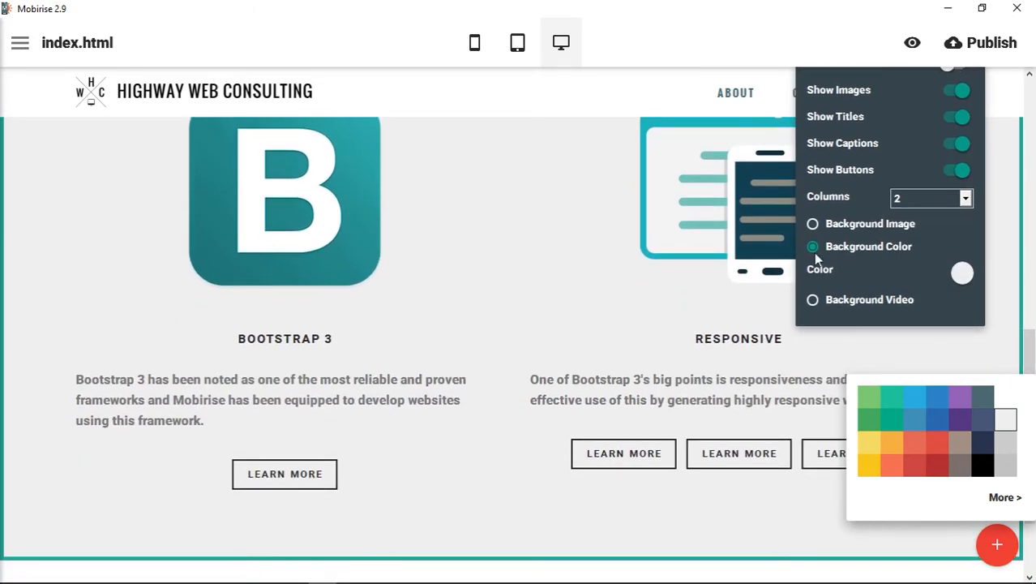
Preview the page in the browser, check the hero section and the two-column block, and return to the Mobirise editor
{"action": "left_click", "coordinate": [911, 42]}
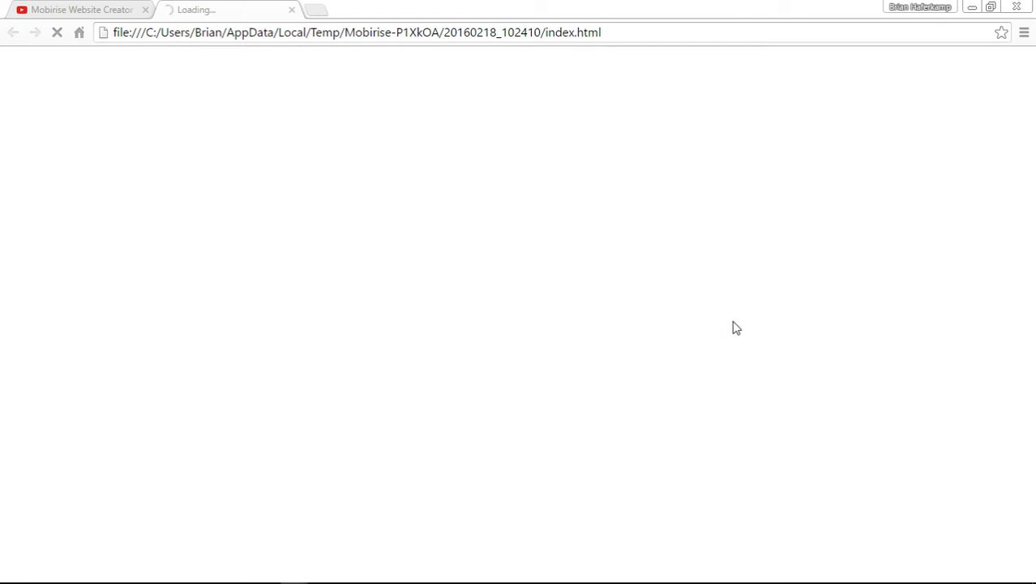
{"action": "scroll", "coordinate": [733, 337], "scroll_direction": "down", "scroll_amount": 5}
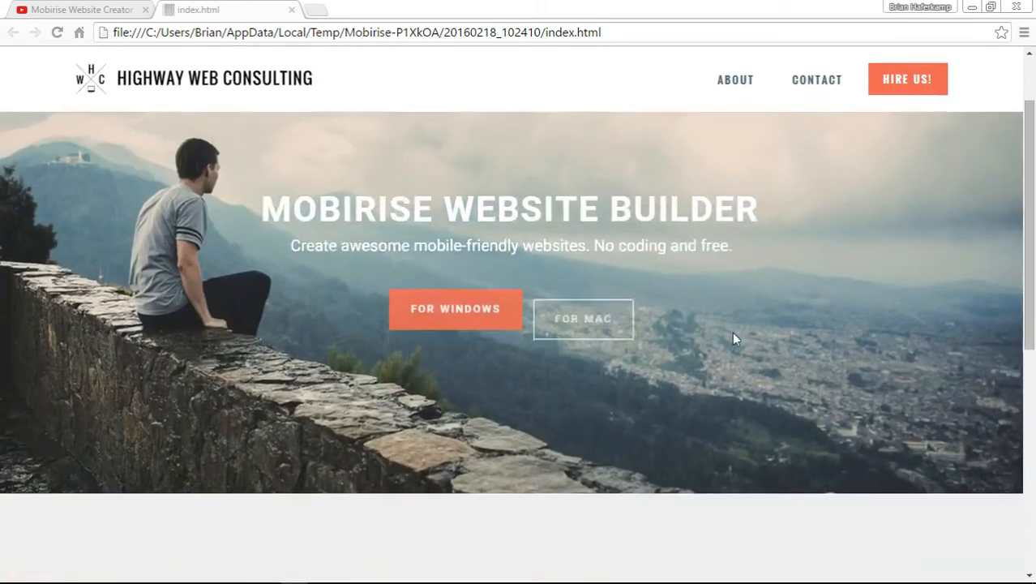
{"action": "scroll", "coordinate": [908, 366], "scroll_direction": "down", "scroll_amount": 1}
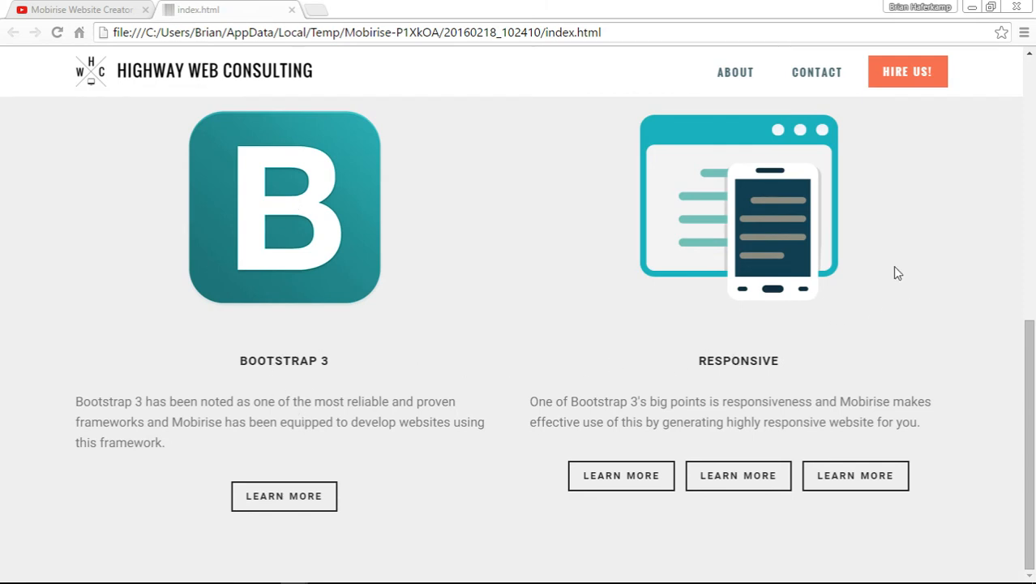
{"action": "left_click", "coordinate": [971, 7]}
{"action": "scroll", "coordinate": [584, 324], "scroll_direction": "up", "scroll_amount": 2}
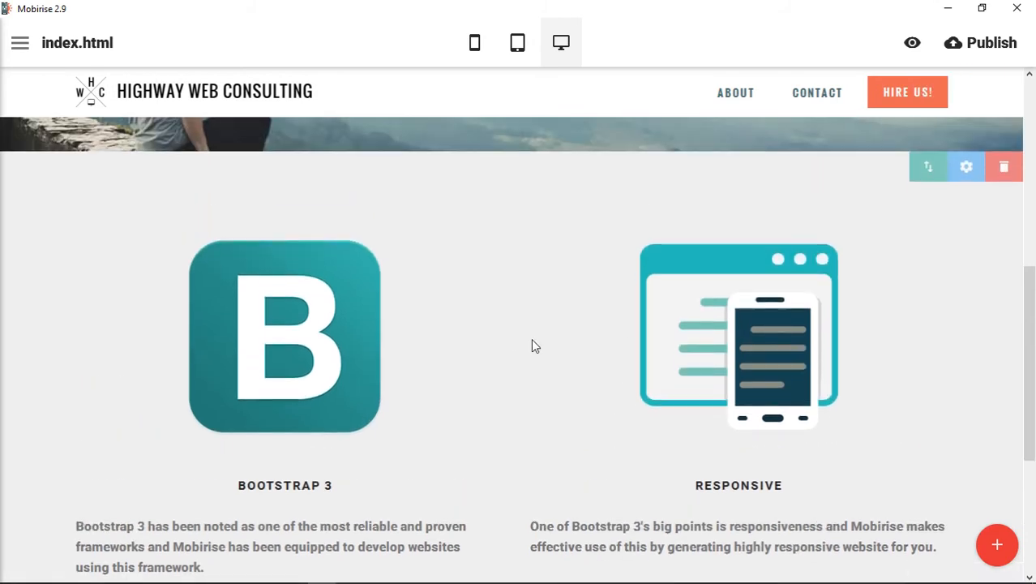
{"action": "mouse_move", "coordinate": [292, 357]}
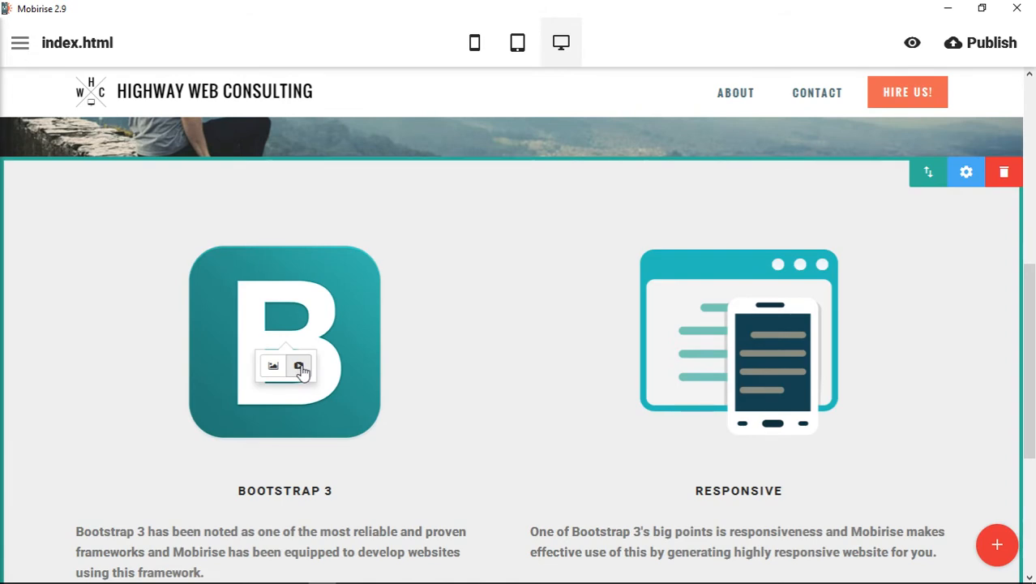
{"action": "left_click", "coordinate": [300, 369]}
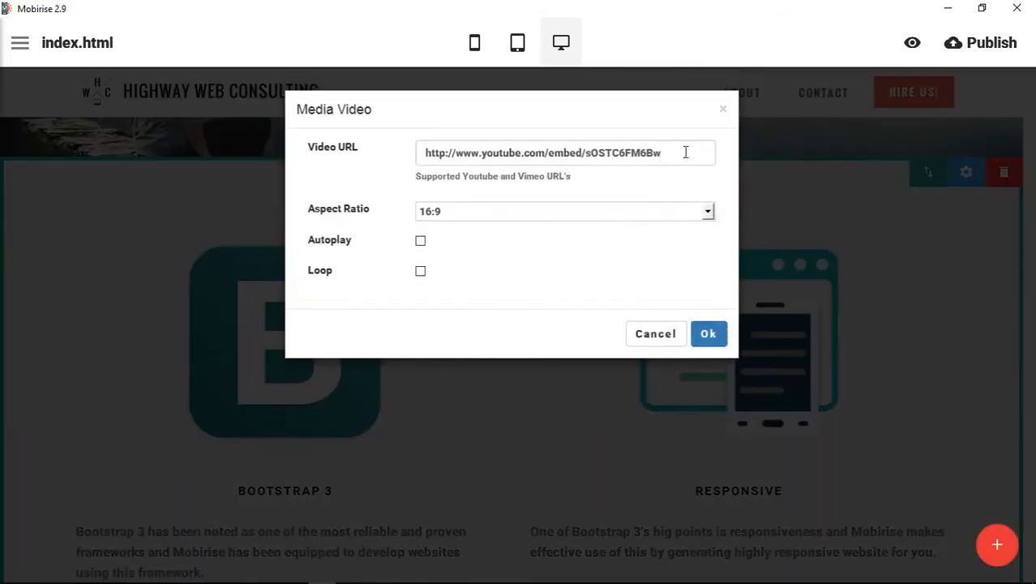
{"action": "left_click_drag", "start_coordinate": [667, 154], "coordinate": [387, 151]}
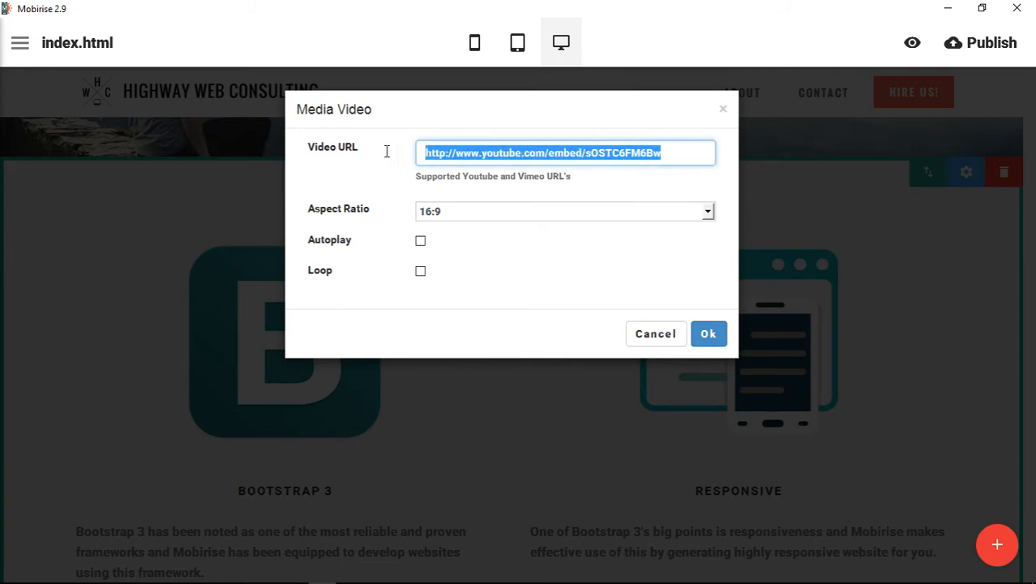
{"action": "type", "text": "Green evergreen trees in a mountain mist in Peru"}
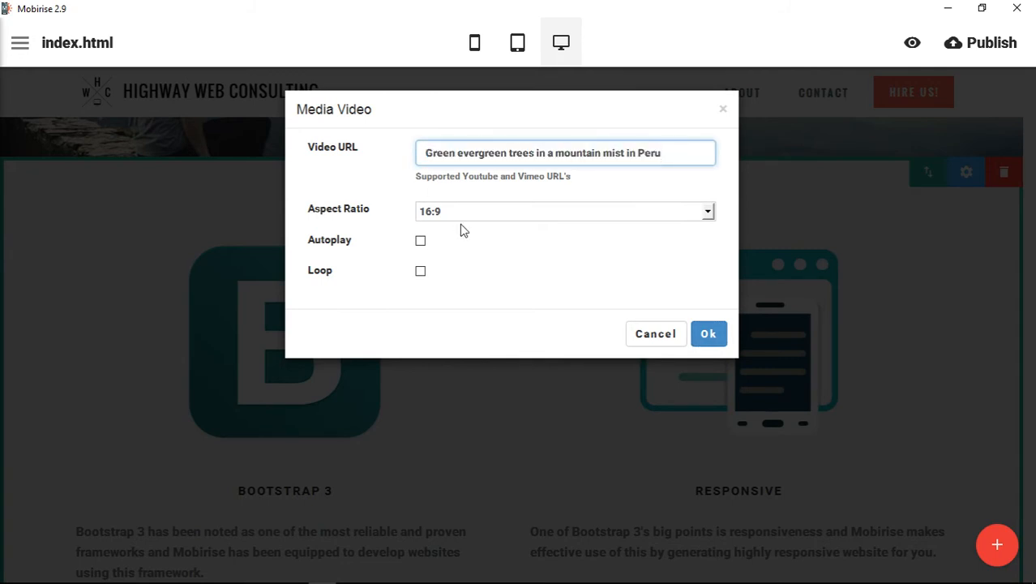
{"action": "left_click_drag", "start_coordinate": [671, 146], "coordinate": [361, 156]}
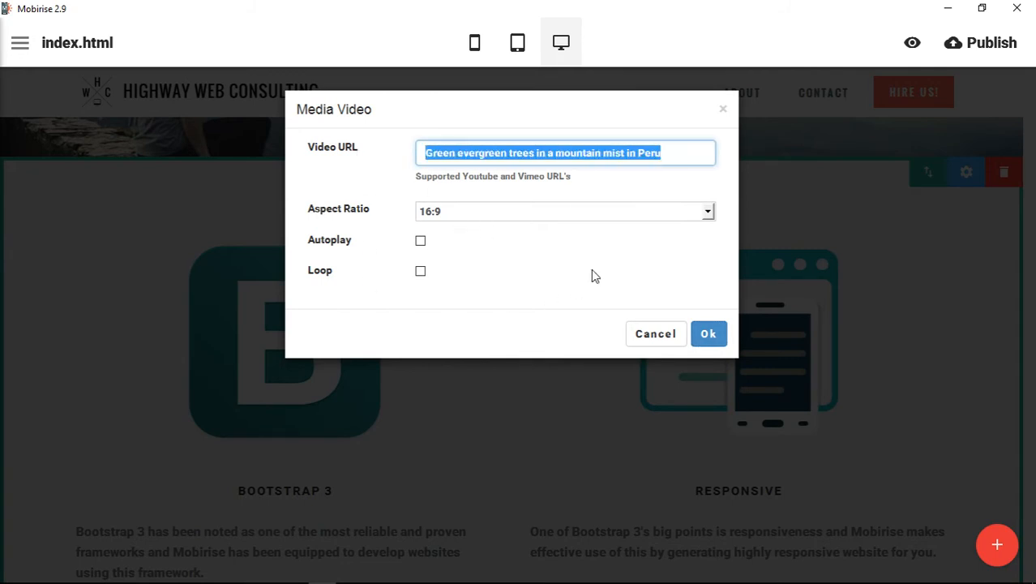
{"action": "key", "text": "BackSpace"}
{"action": "key", "text": "ctrl+z"}
{"action": "key", "text": "ctrl+z"}
{"action": "left_click", "coordinate": [609, 270]}
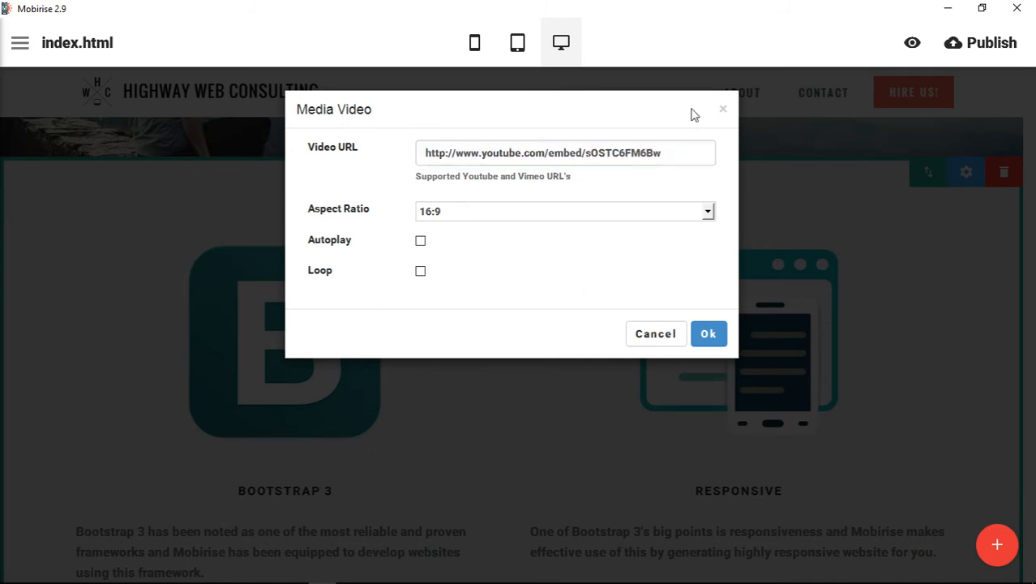
{"action": "left_click", "coordinate": [652, 340]}
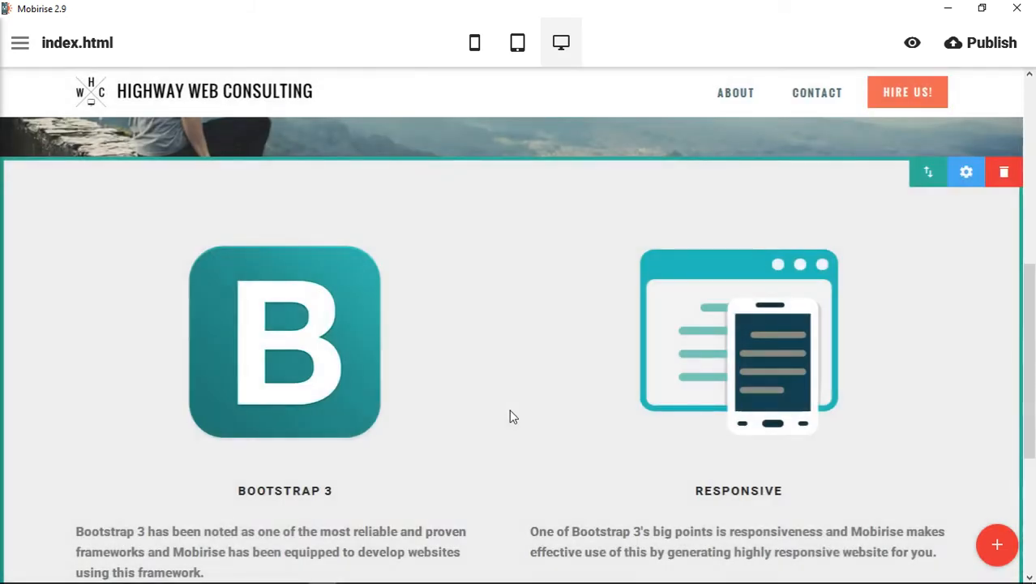
Replace the Responsive column's image with blue_center from the Blue folder inside Justify Icons on the desktop
{"action": "left_click", "coordinate": [742, 381]}
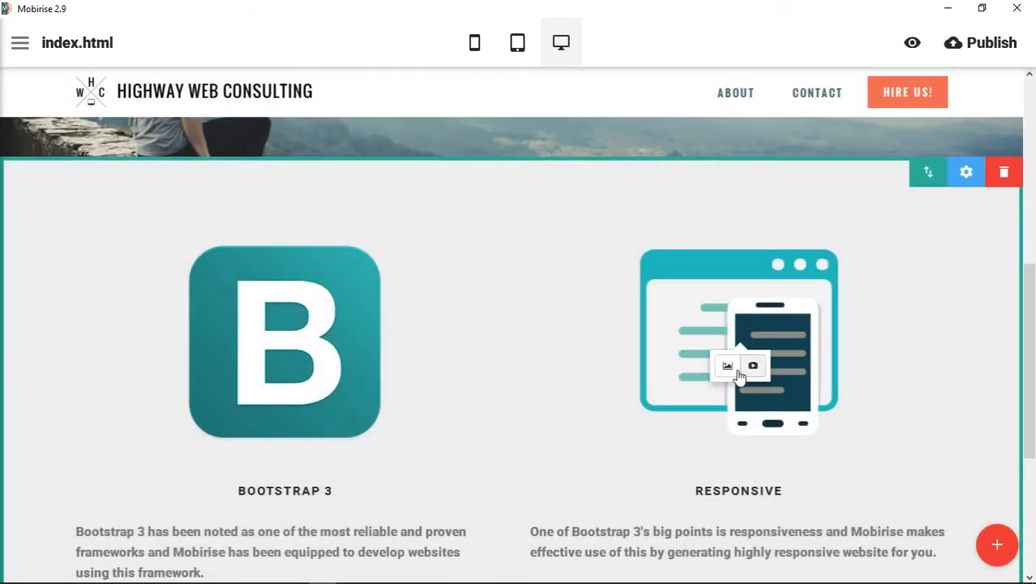
{"action": "left_click", "coordinate": [727, 365]}
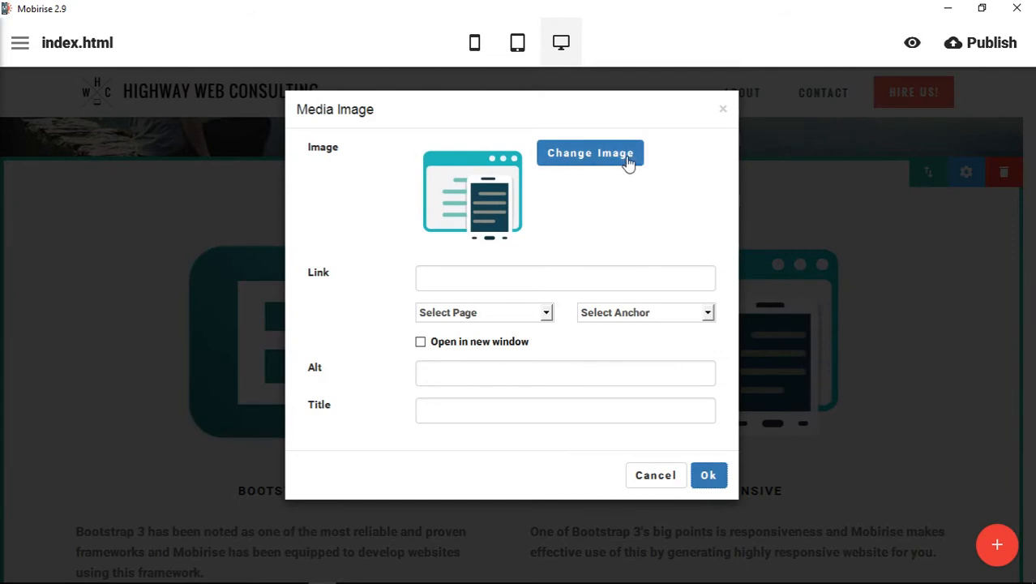
{"action": "left_click", "coordinate": [629, 158]}
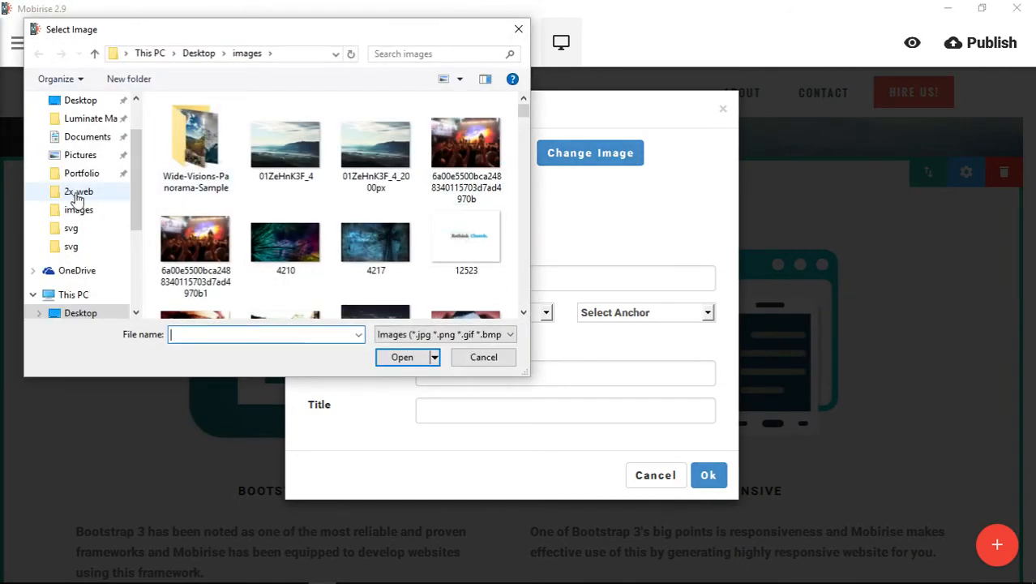
{"action": "scroll", "coordinate": [84, 142], "scroll_direction": "up", "scroll_amount": 2}
{"action": "left_click", "coordinate": [80, 136]}
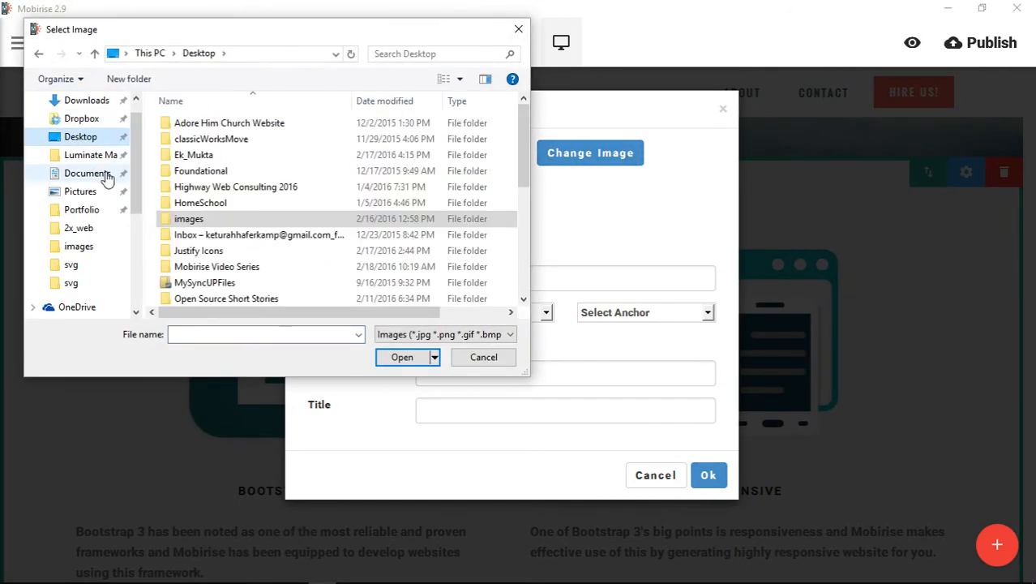
{"action": "left_click", "coordinate": [211, 253]}
{"action": "double_click", "coordinate": [210, 253]}
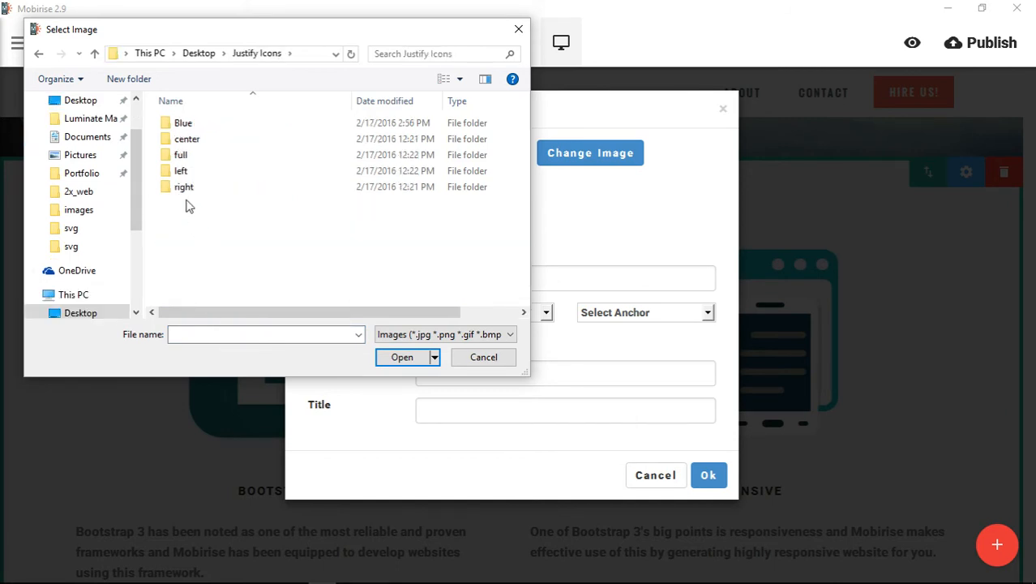
{"action": "double_click", "coordinate": [186, 129]}
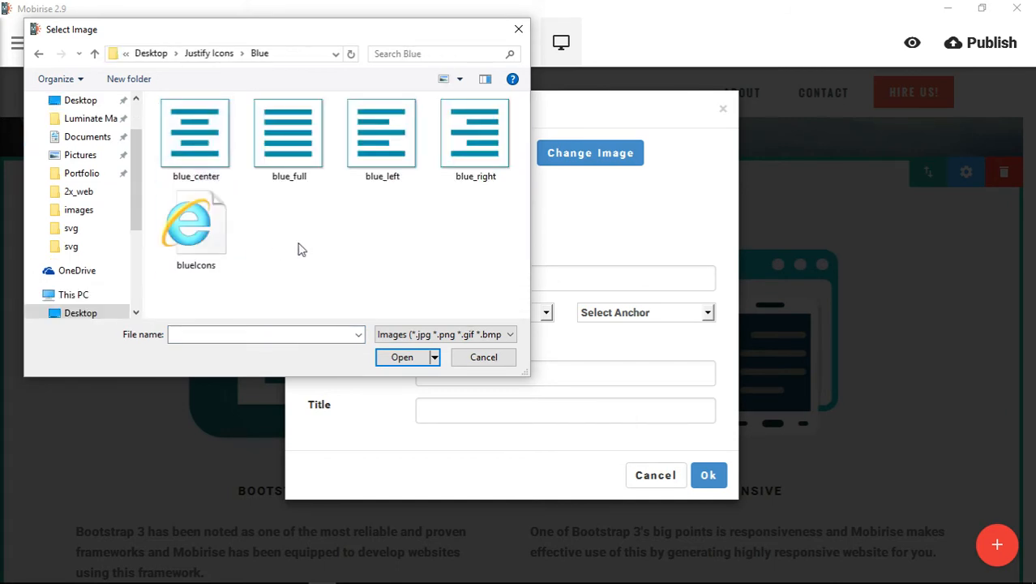
{"action": "double_click", "coordinate": [197, 170]}
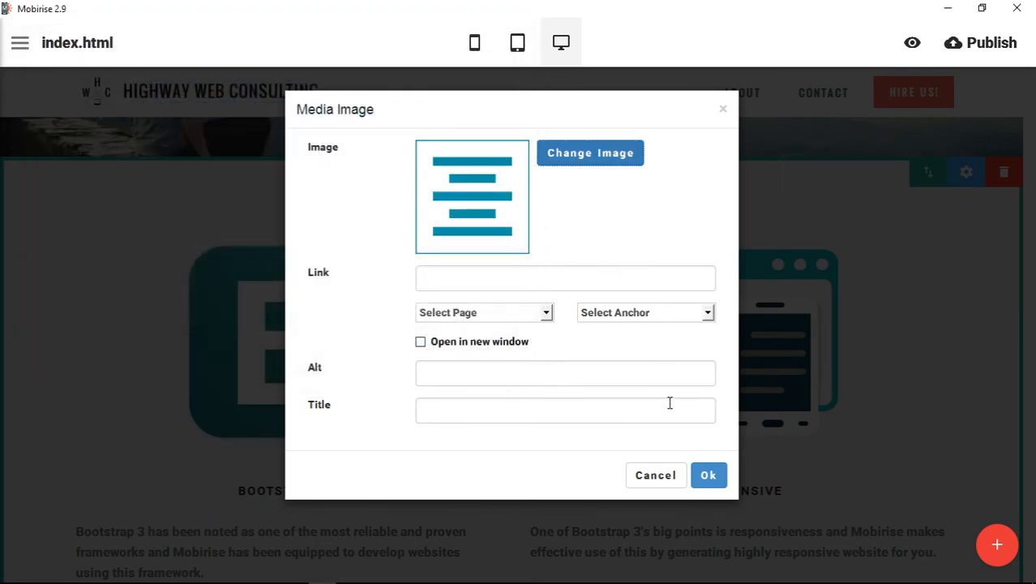
Link the Responsive column's image to about.html, leaving its alt text and title empty, and apply the image settings
{"action": "left_click", "coordinate": [538, 280]}
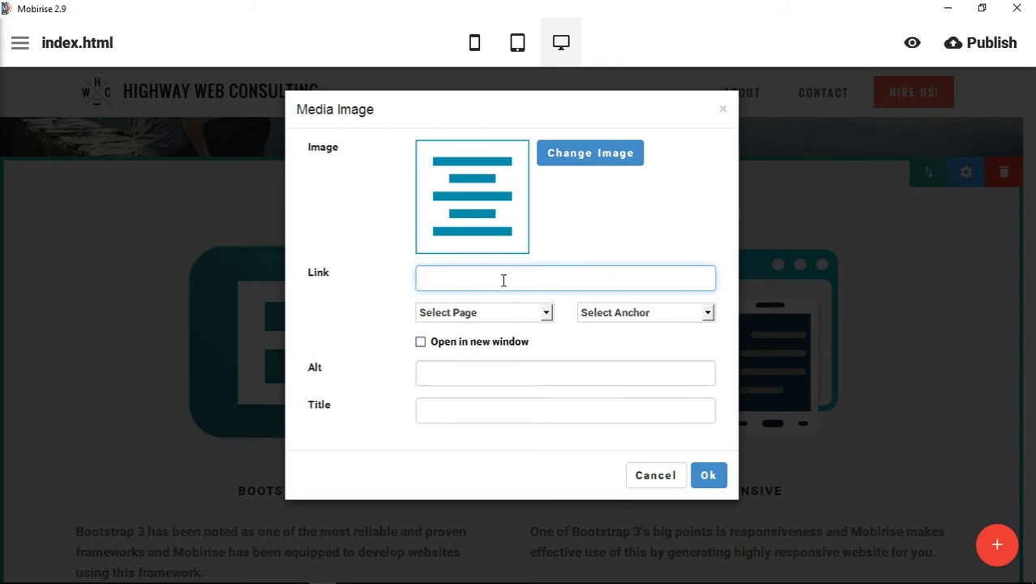
{"action": "left_click", "coordinate": [519, 319]}
{"action": "left_click", "coordinate": [511, 355]}
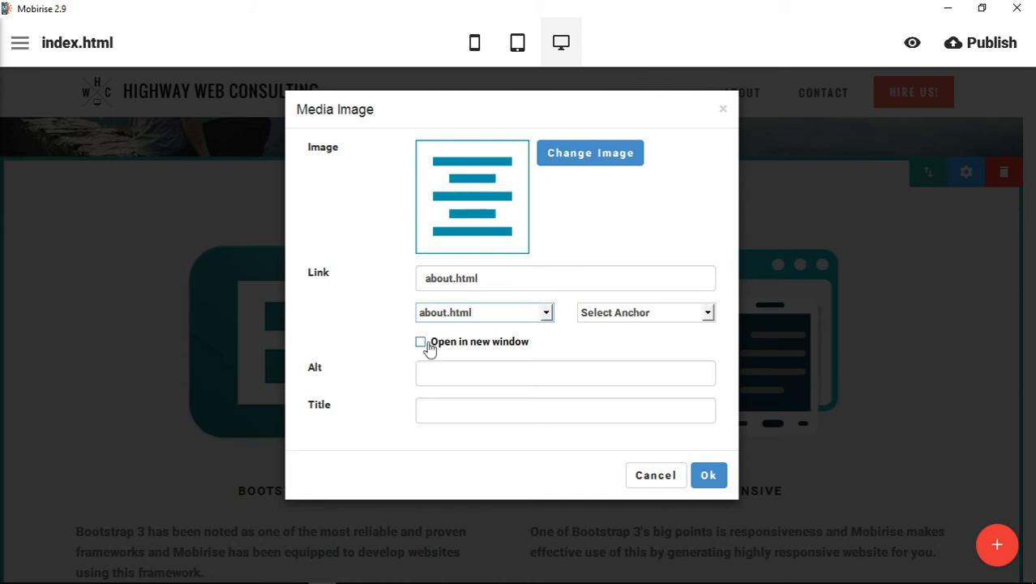
{"action": "left_click", "coordinate": [440, 375]}
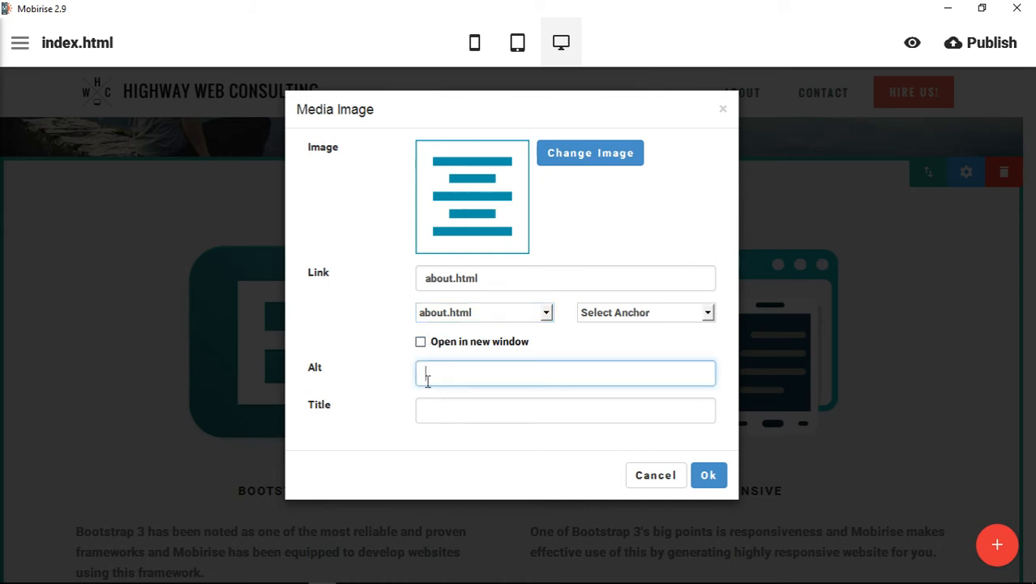
{"action": "left_click", "coordinate": [451, 413]}
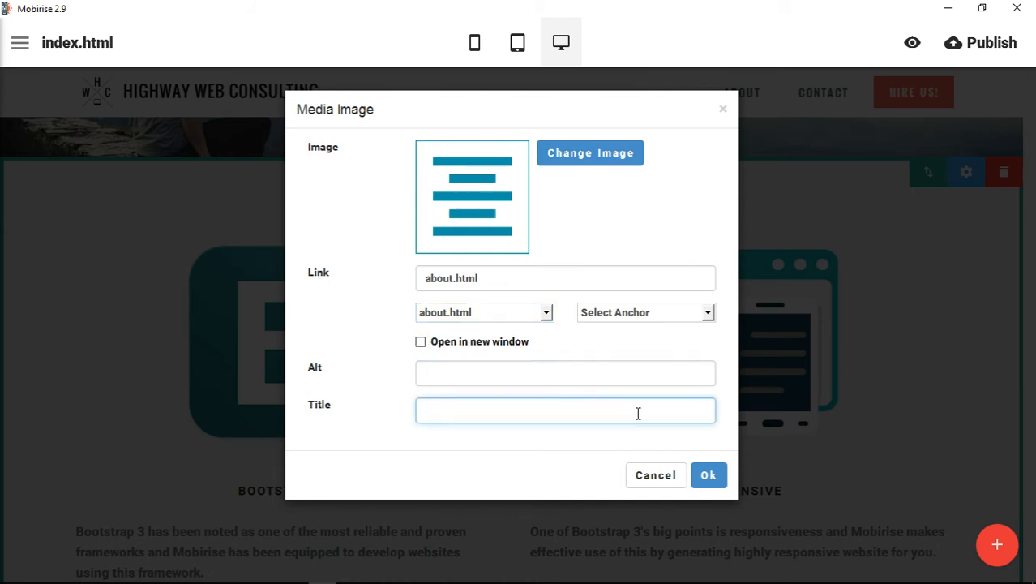
{"action": "left_click", "coordinate": [707, 475]}
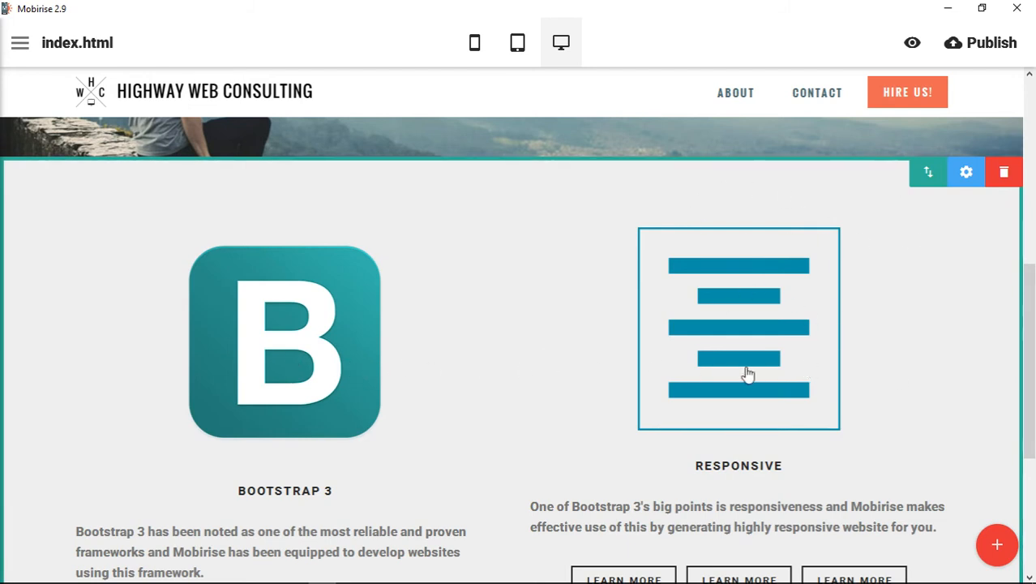
Replace the Responsive column's image with the landscape photo 01ZeHnK3F_4_2000px from the desktop images folder and check it in the block
{"action": "left_click", "coordinate": [965, 172]}
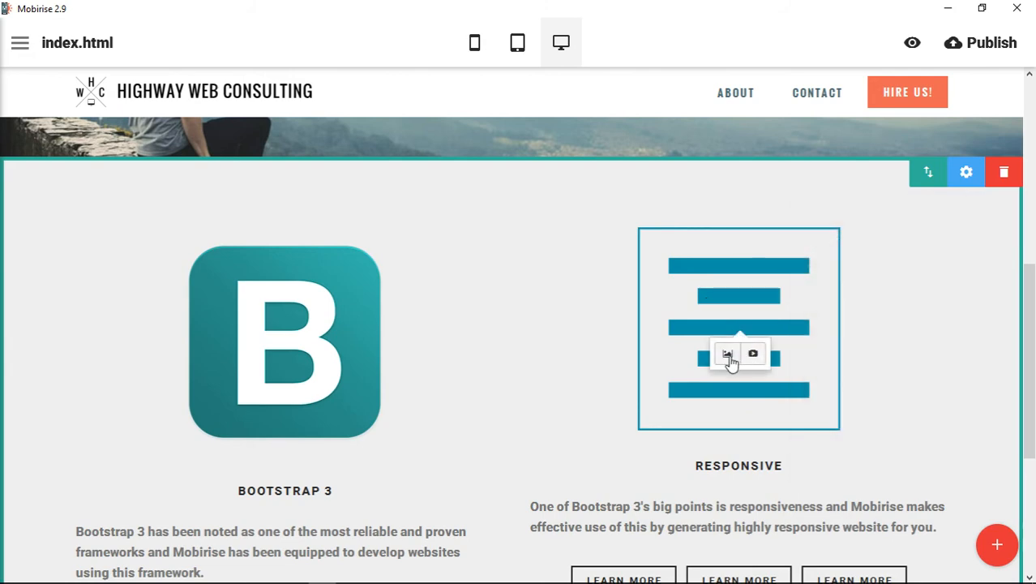
{"action": "left_click", "coordinate": [727, 354]}
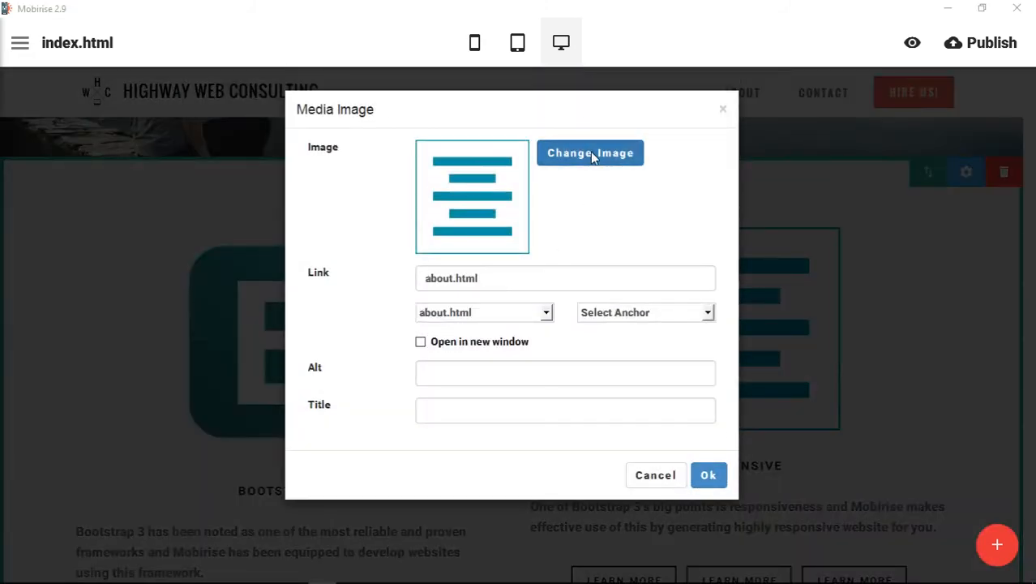
{"action": "left_click", "coordinate": [590, 151]}
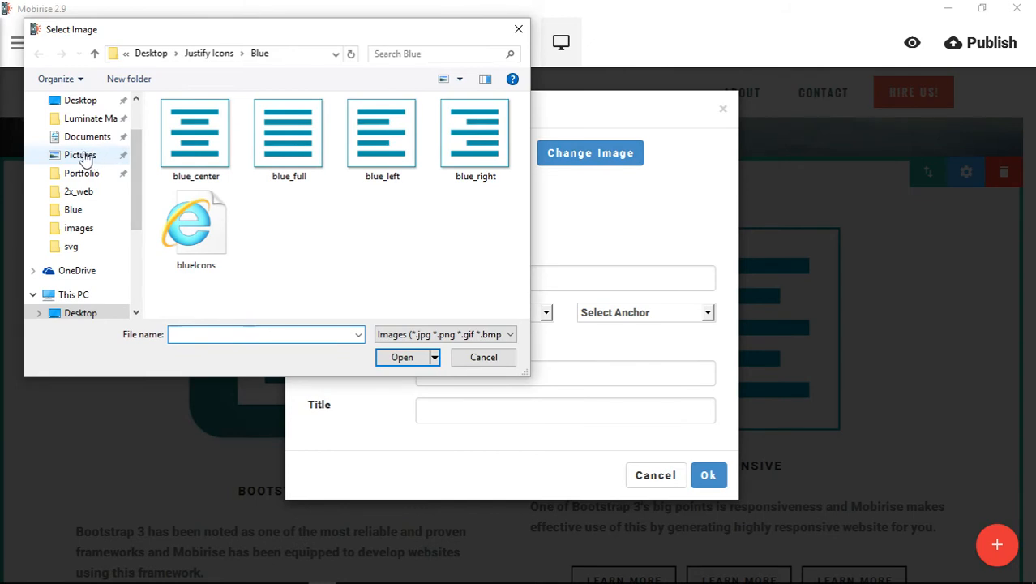
{"action": "scroll", "coordinate": [77, 154], "scroll_direction": "up", "scroll_amount": 1}
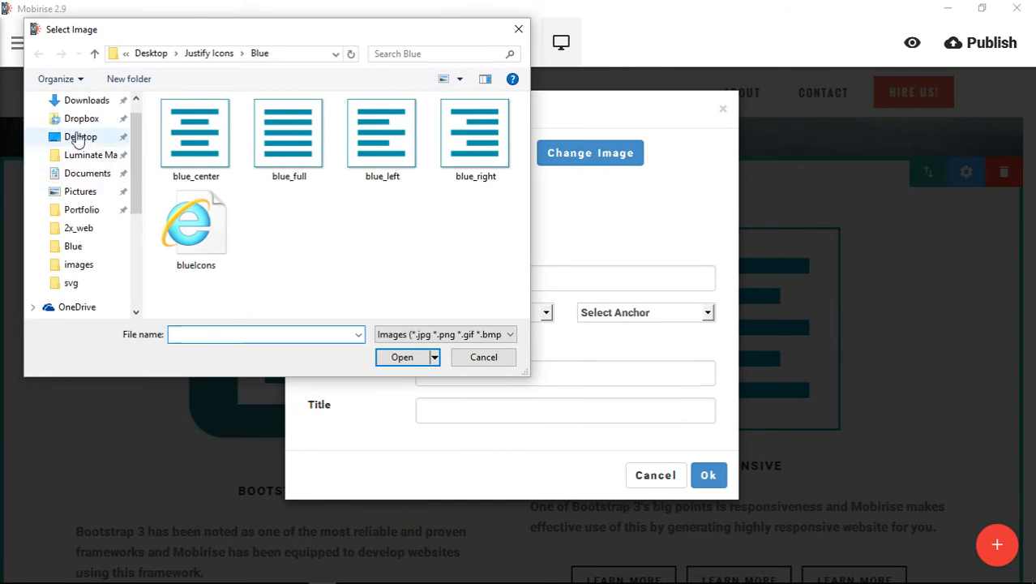
{"action": "left_click", "coordinate": [79, 136]}
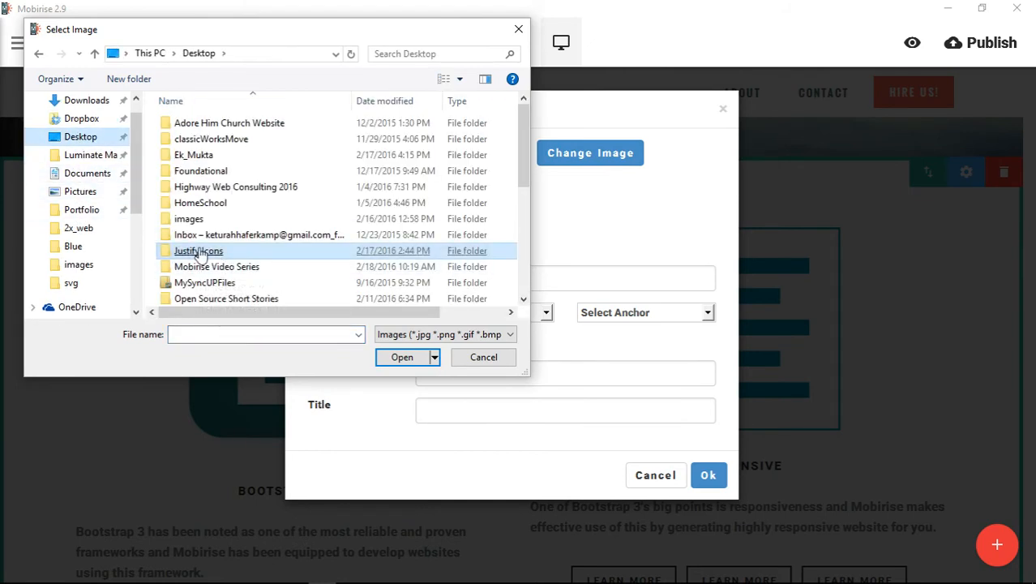
{"action": "double_click", "coordinate": [189, 219]}
{"action": "left_click", "coordinate": [393, 197]}
{"action": "double_click", "coordinate": [393, 197]}
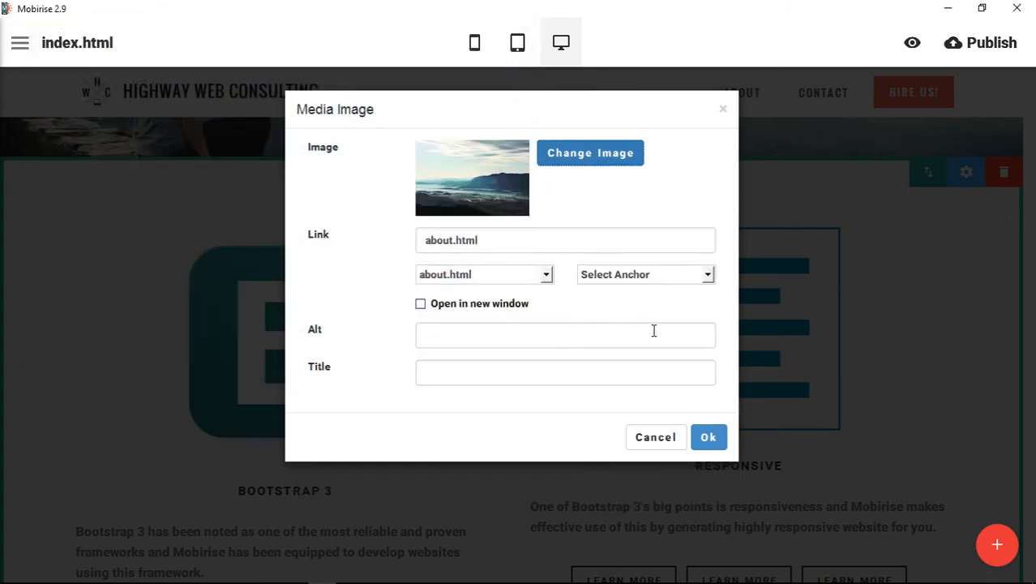
{"action": "left_click", "coordinate": [708, 438]}
{"action": "scroll", "coordinate": [993, 364], "scroll_direction": "down", "scroll_amount": 1}
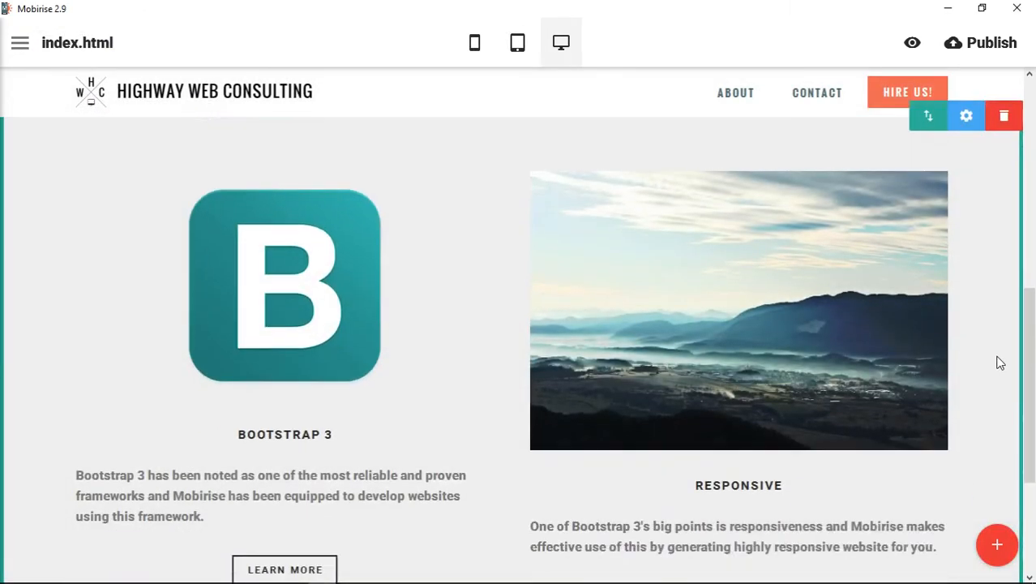
{"action": "scroll", "coordinate": [999, 363], "scroll_direction": "down", "scroll_amount": 1}
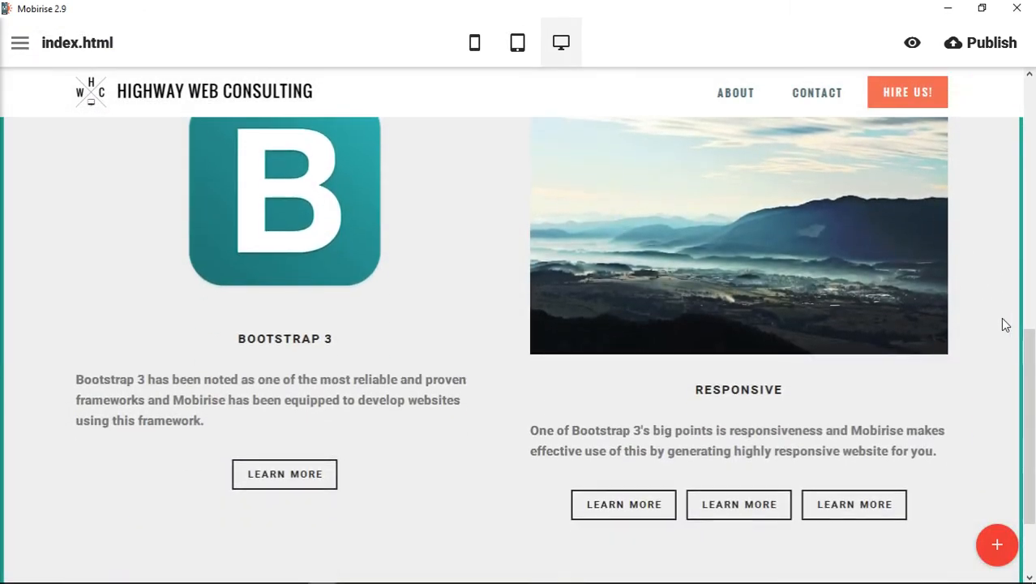
Set the block's number of columns to 6 and close its parameters
{"action": "scroll", "coordinate": [968, 268], "scroll_direction": "up", "scroll_amount": 2}
{"action": "left_click", "coordinate": [969, 182]}
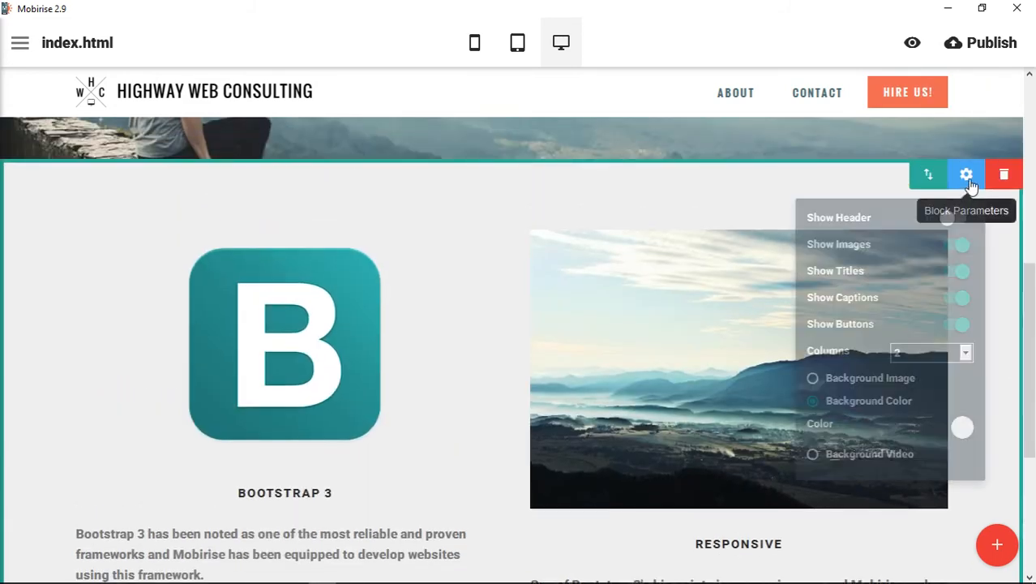
{"action": "left_click", "coordinate": [960, 351]}
{"action": "left_click", "coordinate": [918, 420]}
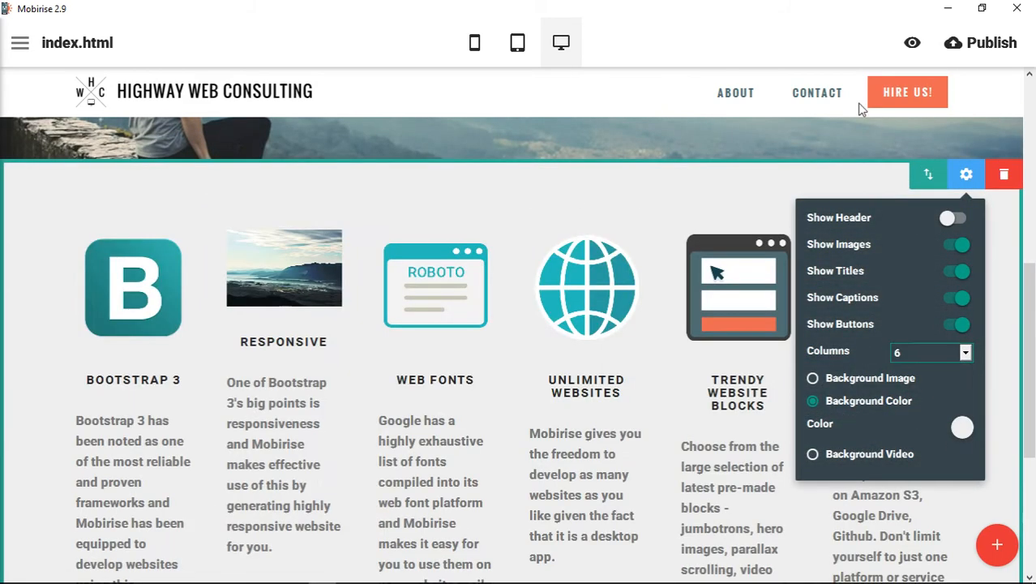
{"action": "left_click", "coordinate": [817, 31]}
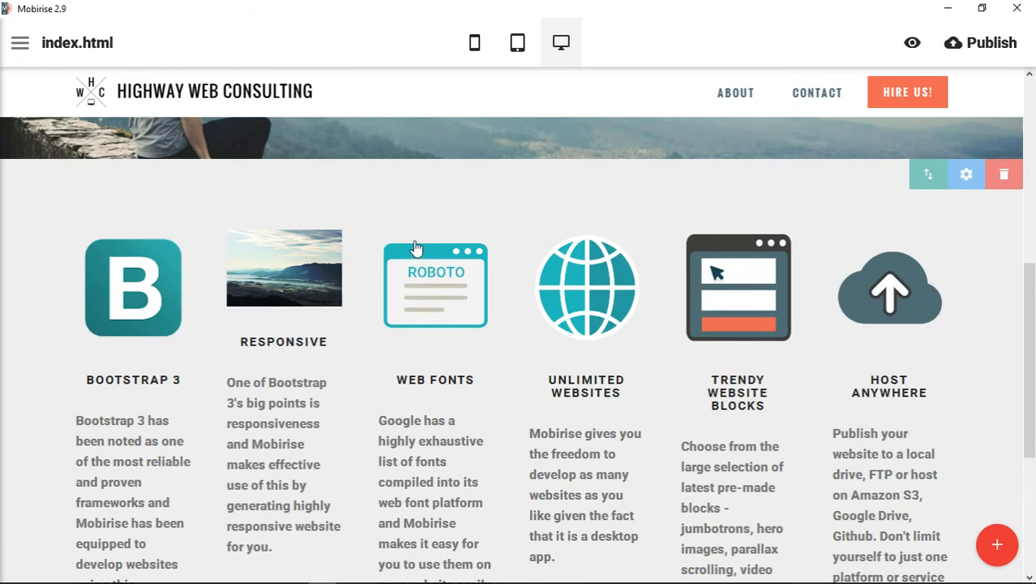
Replace the Web Fonts column's image with the blue centred-lines icon from the Blue folder inside Justify Icons on the desktop
{"action": "left_click", "coordinate": [439, 279]}
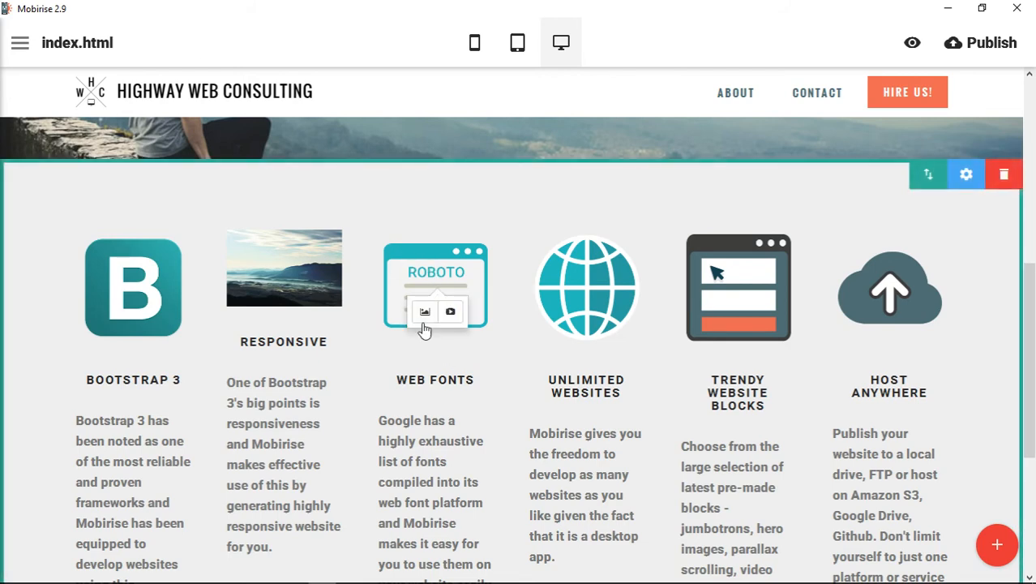
{"action": "left_click", "coordinate": [429, 318]}
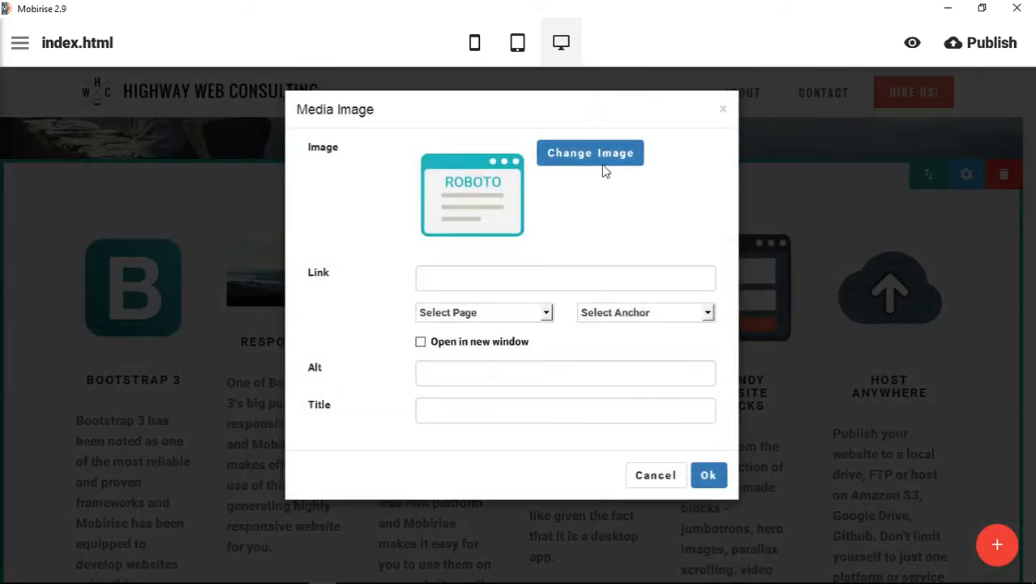
{"action": "left_click", "coordinate": [605, 162]}
{"action": "scroll", "coordinate": [77, 166], "scroll_direction": "up", "scroll_amount": 2}
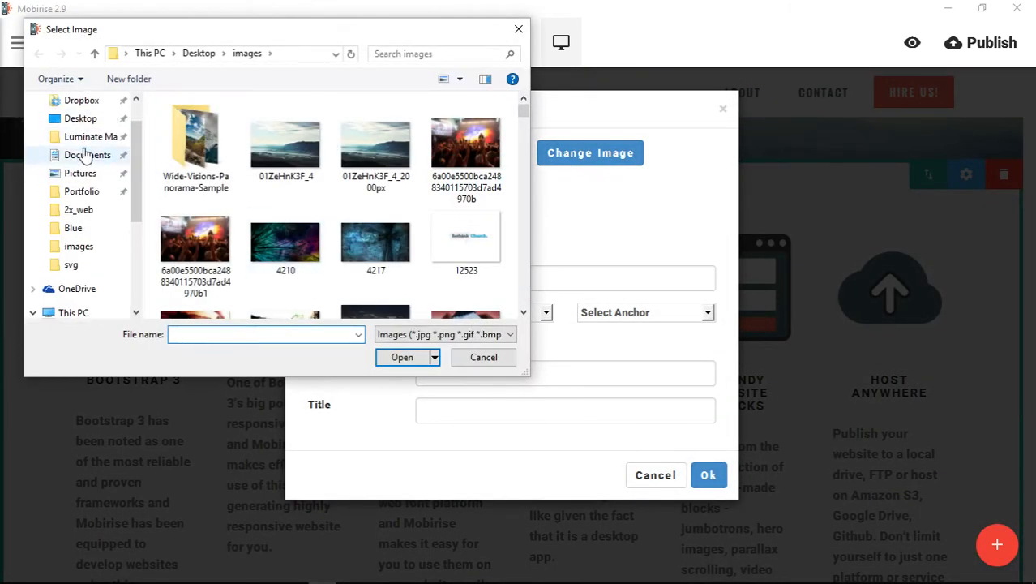
{"action": "left_click", "coordinate": [81, 137]}
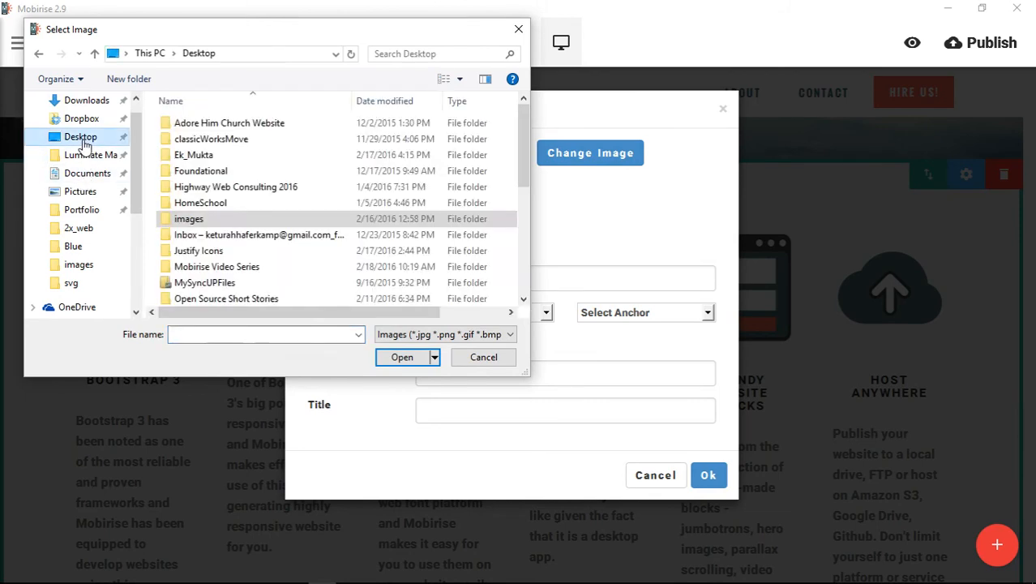
{"action": "double_click", "coordinate": [197, 253]}
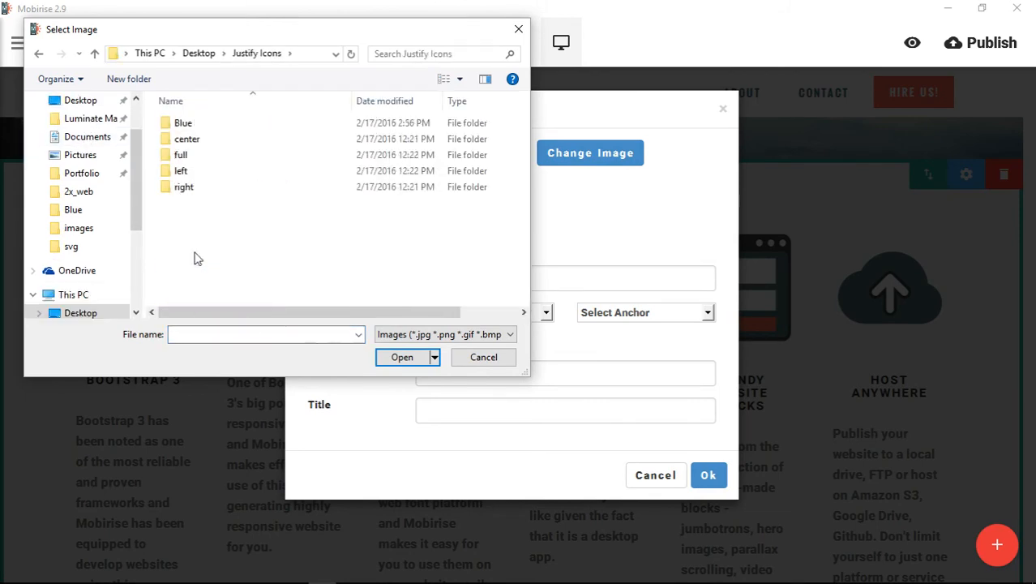
{"action": "double_click", "coordinate": [188, 128]}
{"action": "double_click", "coordinate": [210, 164]}
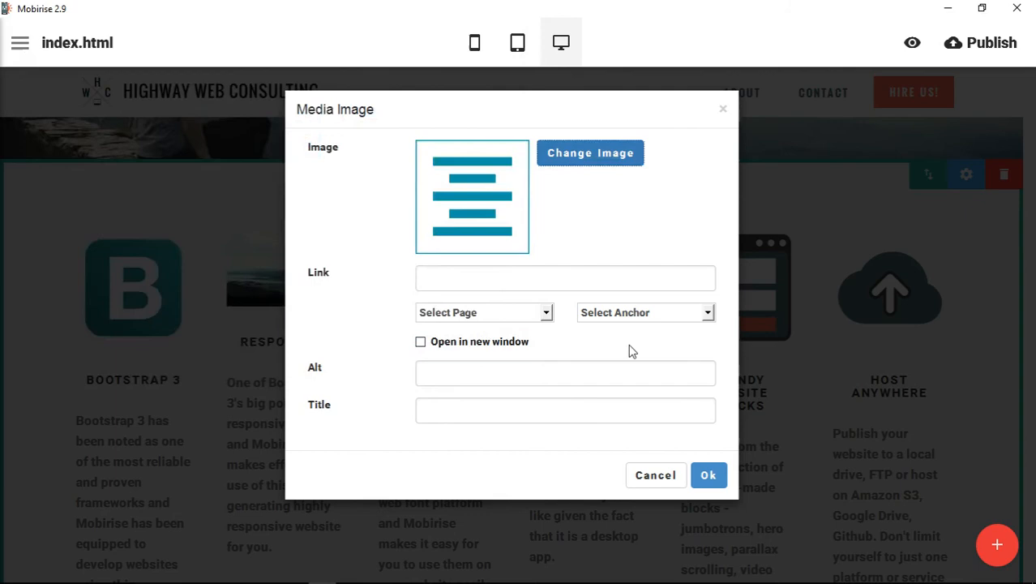
{"action": "left_click", "coordinate": [710, 475]}
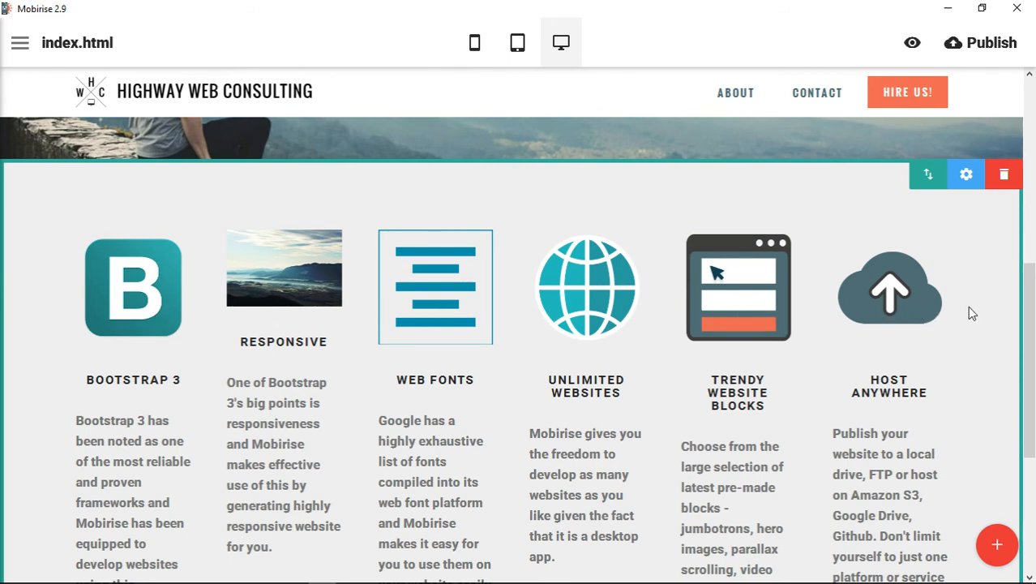
Set the image block's number of columns to 3 and close its parameters
{"action": "left_click", "coordinate": [966, 176]}
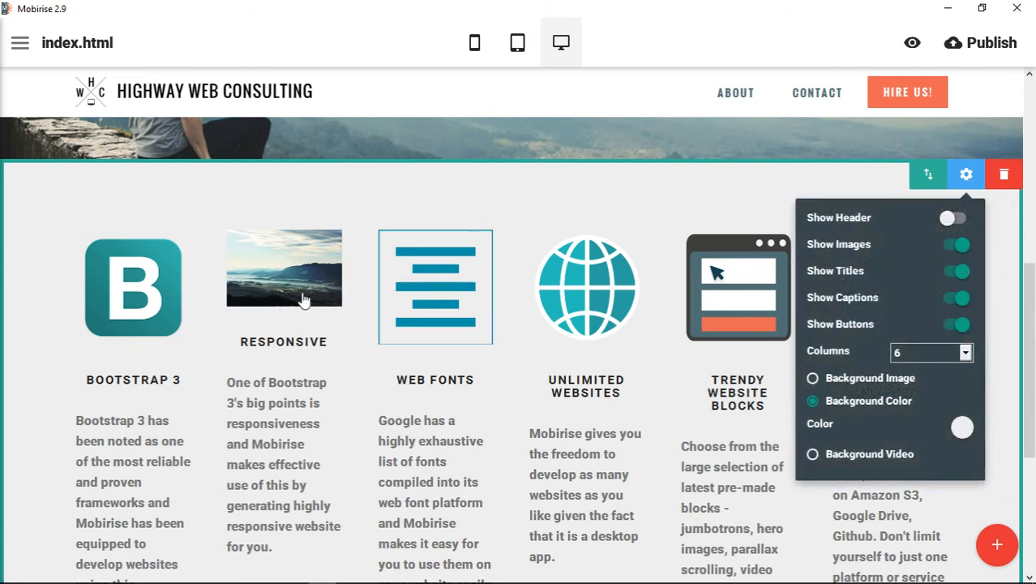
{"action": "left_click", "coordinate": [916, 353]}
{"action": "left_click", "coordinate": [918, 389]}
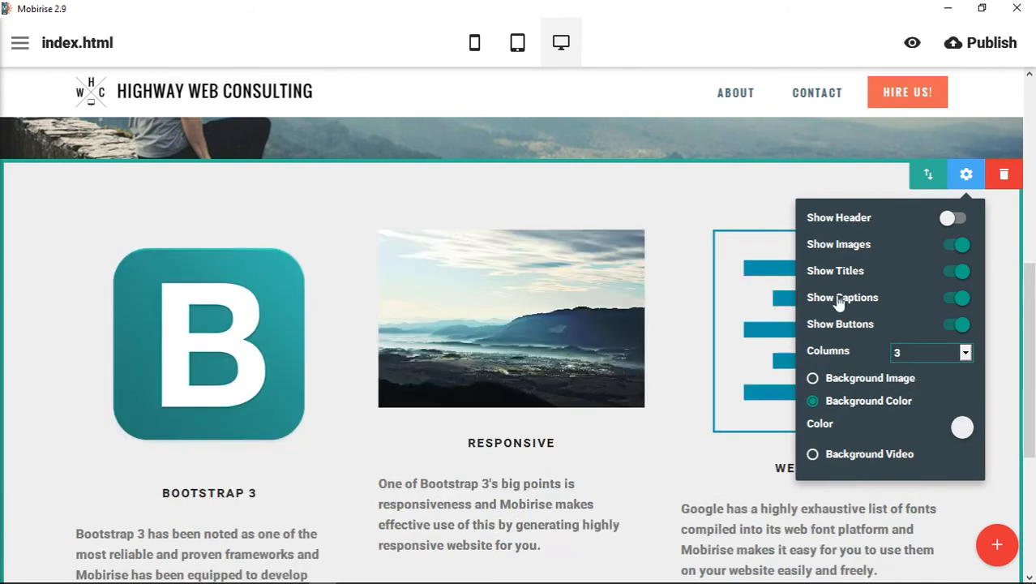
{"action": "left_click", "coordinate": [810, 36]}
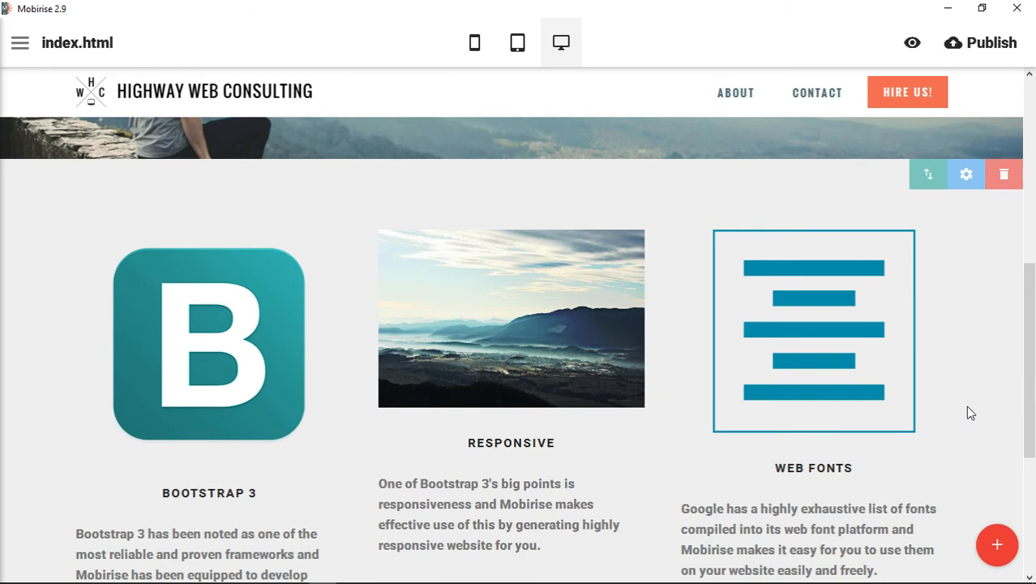
Add the text-only content block below the image block, open its parameters and compare it with the block above
{"action": "scroll", "coordinate": [970, 413], "scroll_direction": "down", "scroll_amount": 3}
{"action": "scroll", "coordinate": [965, 406], "scroll_direction": "up", "scroll_amount": 3}
{"action": "left_click", "coordinate": [997, 544]}
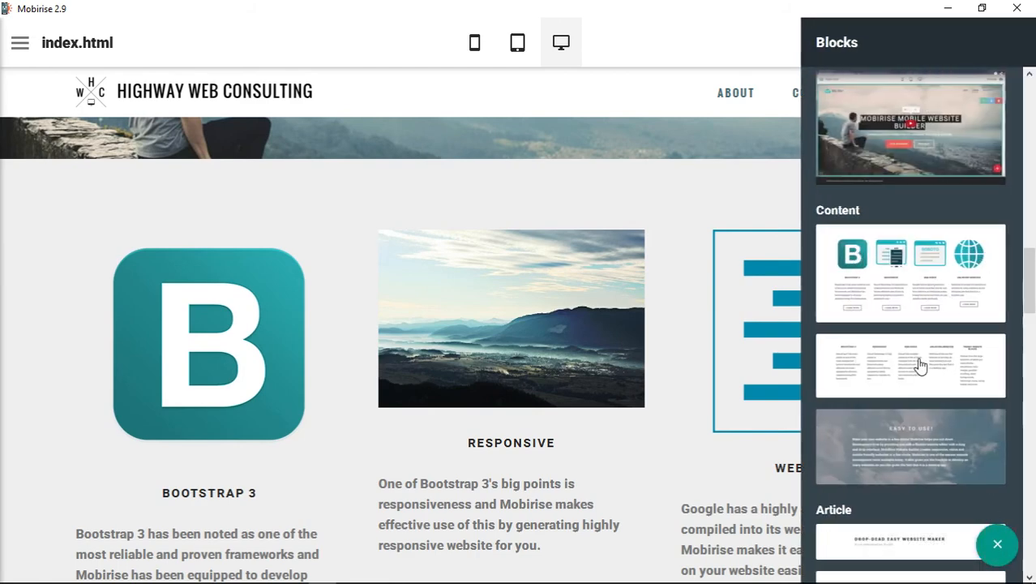
{"action": "left_click_drag", "start_coordinate": [932, 367], "coordinate": [706, 379]}
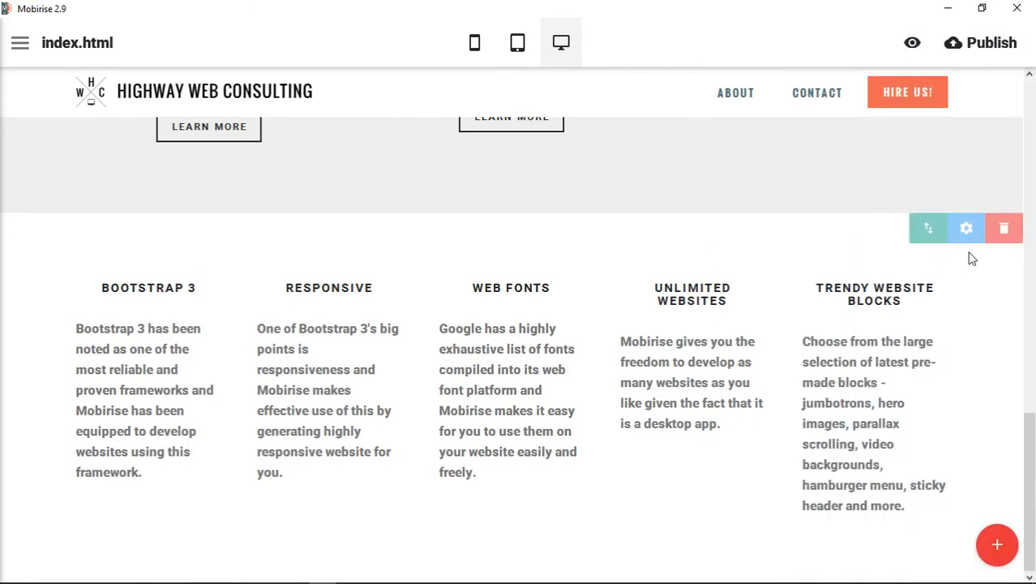
{"action": "left_click", "coordinate": [967, 231]}
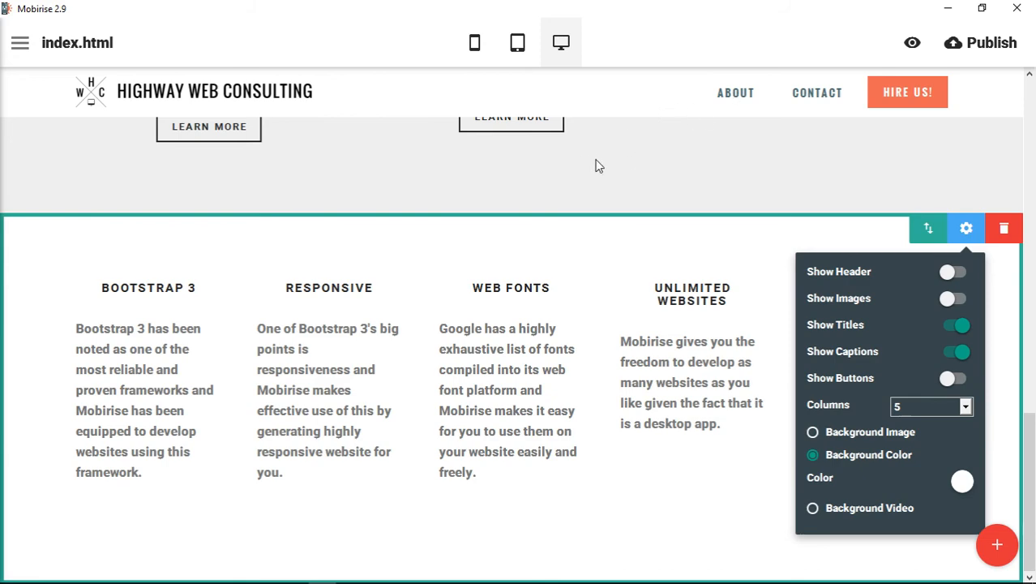
{"action": "scroll", "coordinate": [621, 248], "scroll_direction": "up", "scroll_amount": 5}
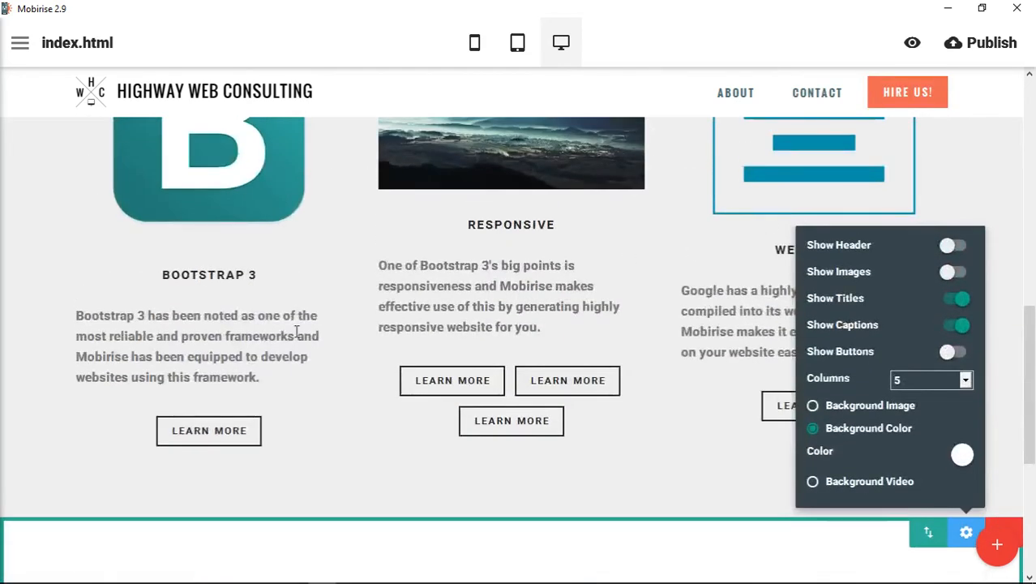
{"action": "scroll", "coordinate": [645, 364], "scroll_direction": "down", "scroll_amount": 5}
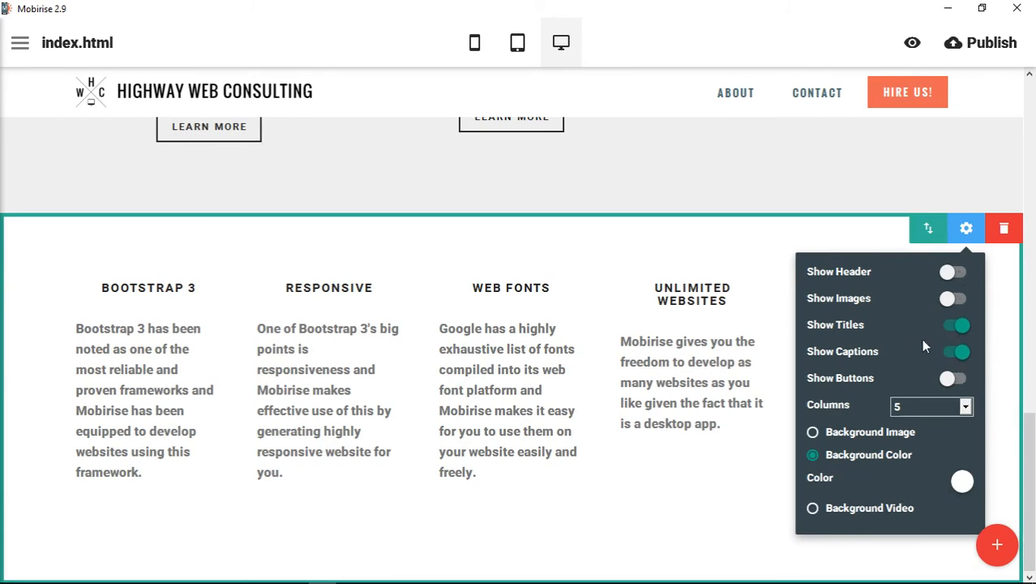
Try switching the new block's images, header and titles on and off, returning each option to its original setting
{"action": "left_click", "coordinate": [953, 300]}
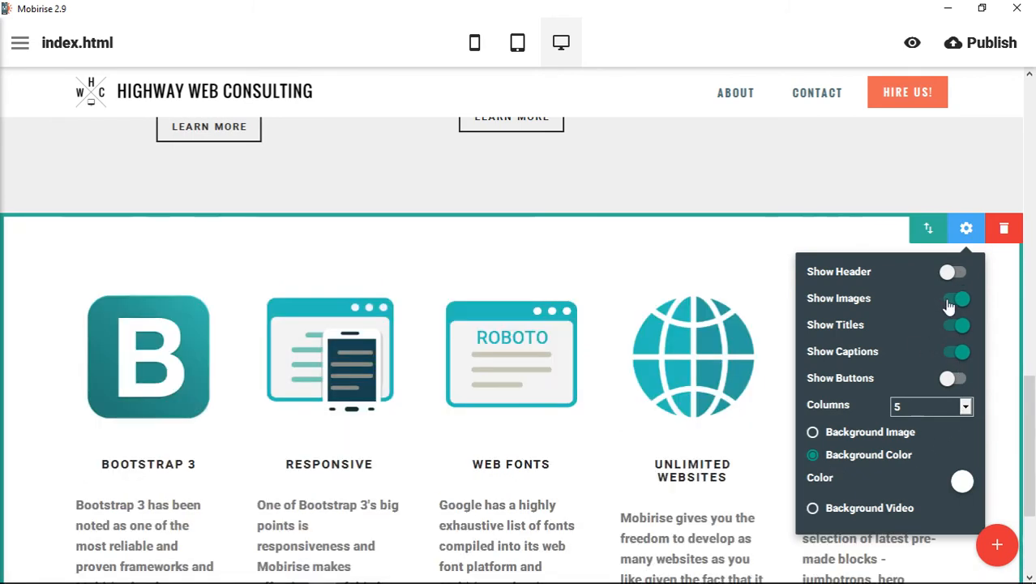
{"action": "left_click", "coordinate": [963, 301]}
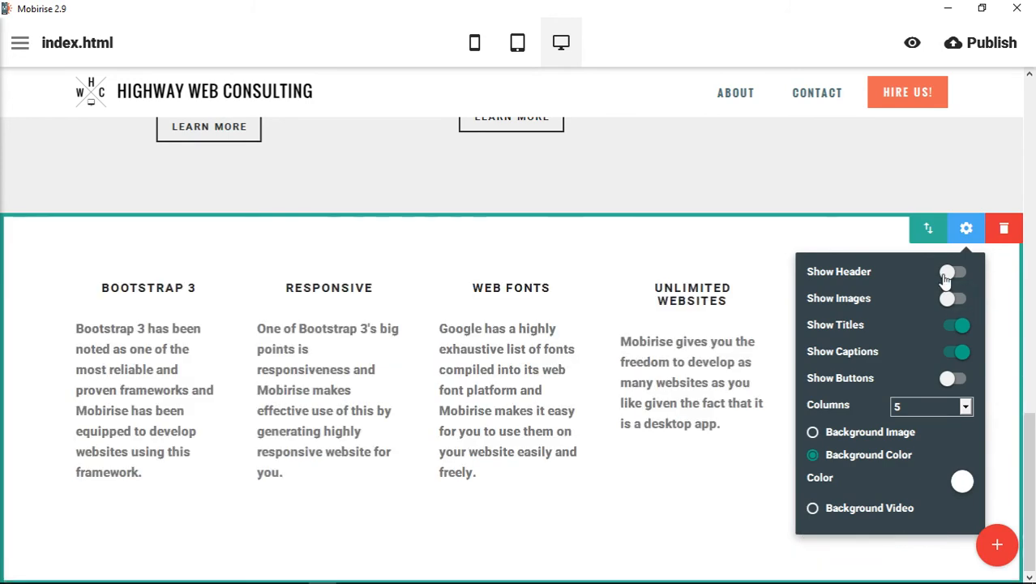
{"action": "left_click", "coordinate": [959, 273]}
{"action": "left_click", "coordinate": [961, 274]}
{"action": "left_click", "coordinate": [965, 332]}
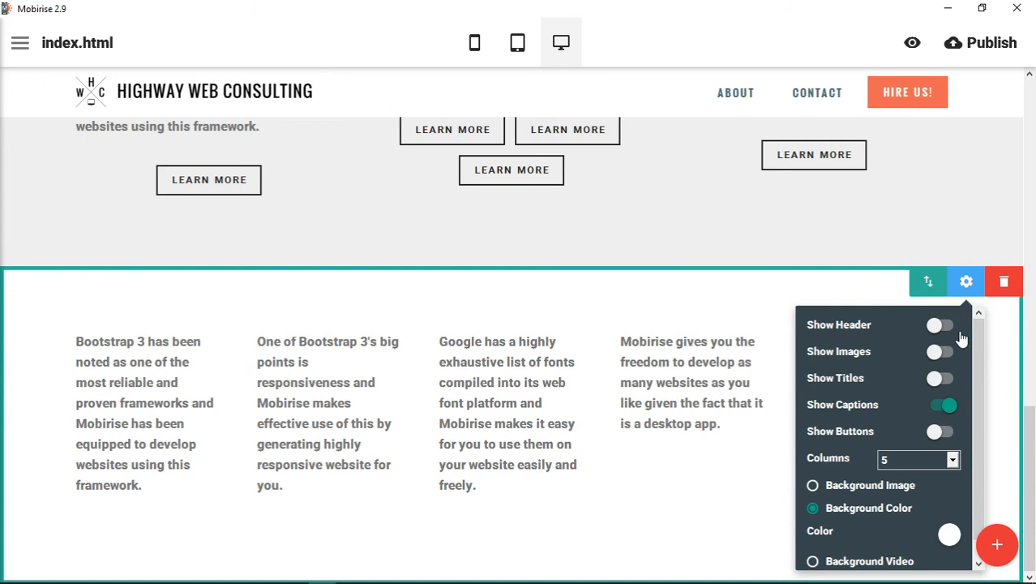
{"action": "left_click", "coordinate": [945, 383]}
Set the text-only block's number of columns to 3 and review its background options
{"action": "left_click", "coordinate": [891, 459]}
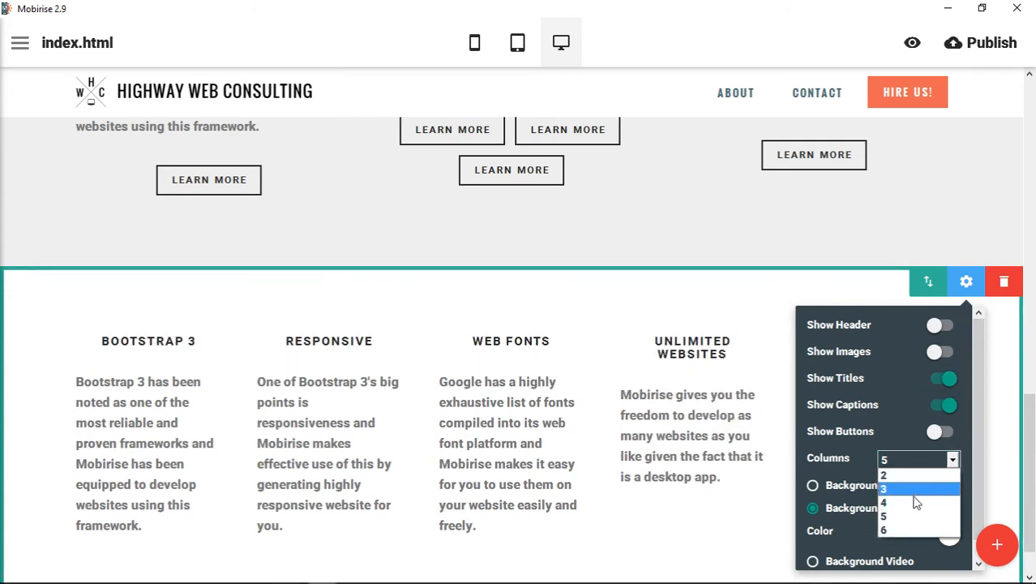
{"action": "left_click", "coordinate": [905, 503]}
{"action": "left_click", "coordinate": [906, 483]}
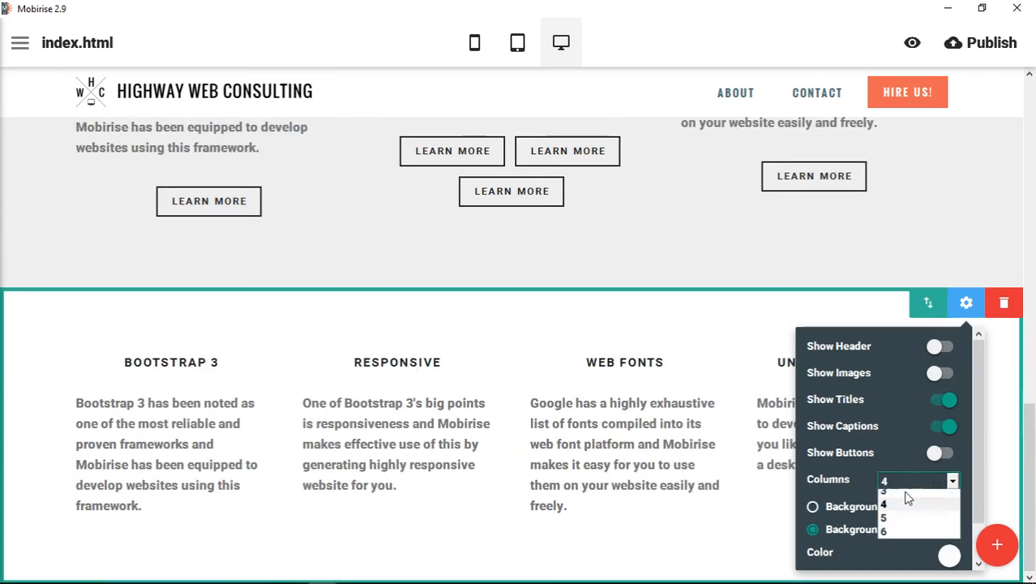
{"action": "left_click", "coordinate": [895, 522]}
{"action": "left_click", "coordinate": [900, 482]}
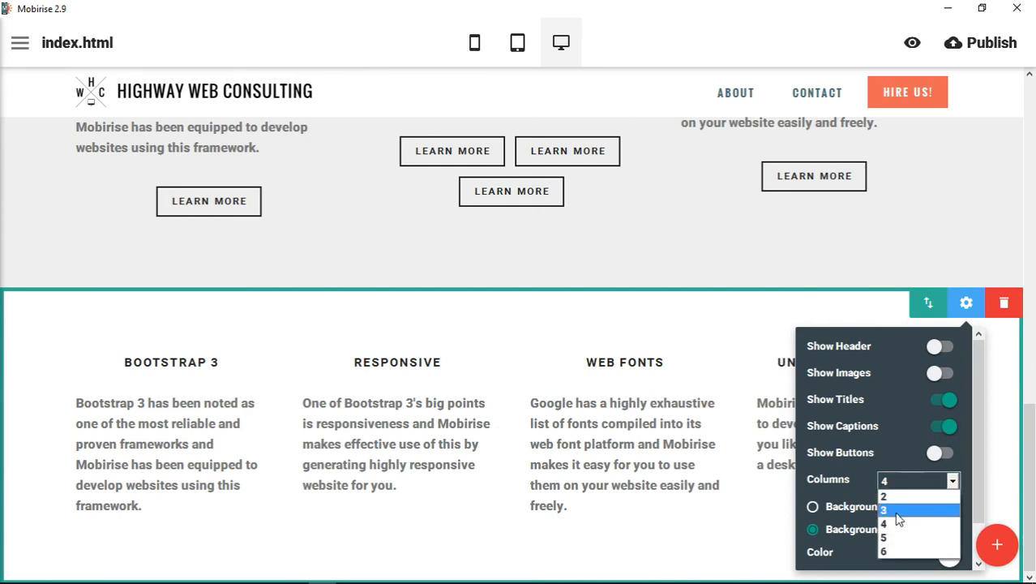
{"action": "left_click", "coordinate": [896, 510]}
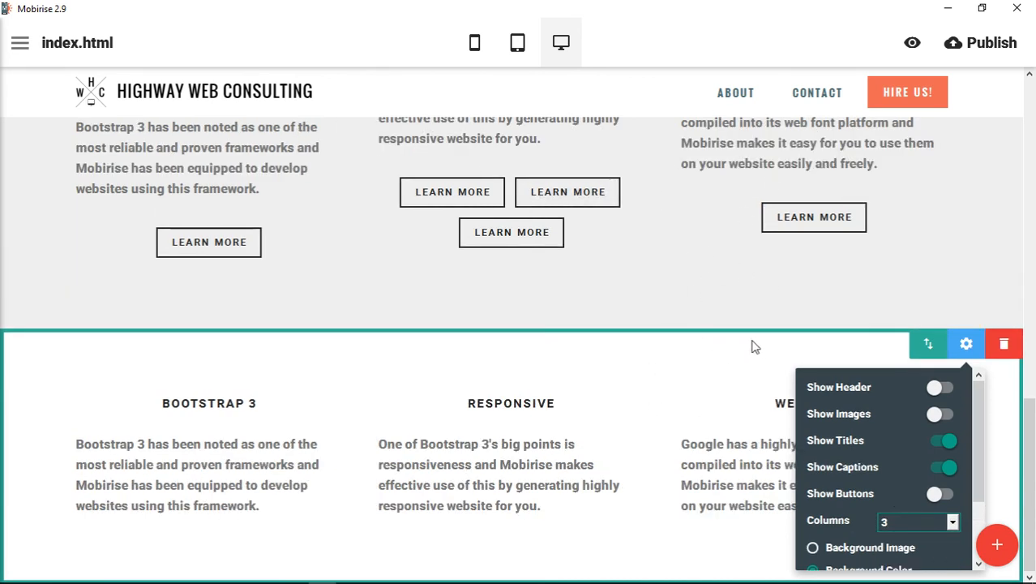
{"action": "scroll", "coordinate": [902, 486], "scroll_direction": "down", "scroll_amount": 2}
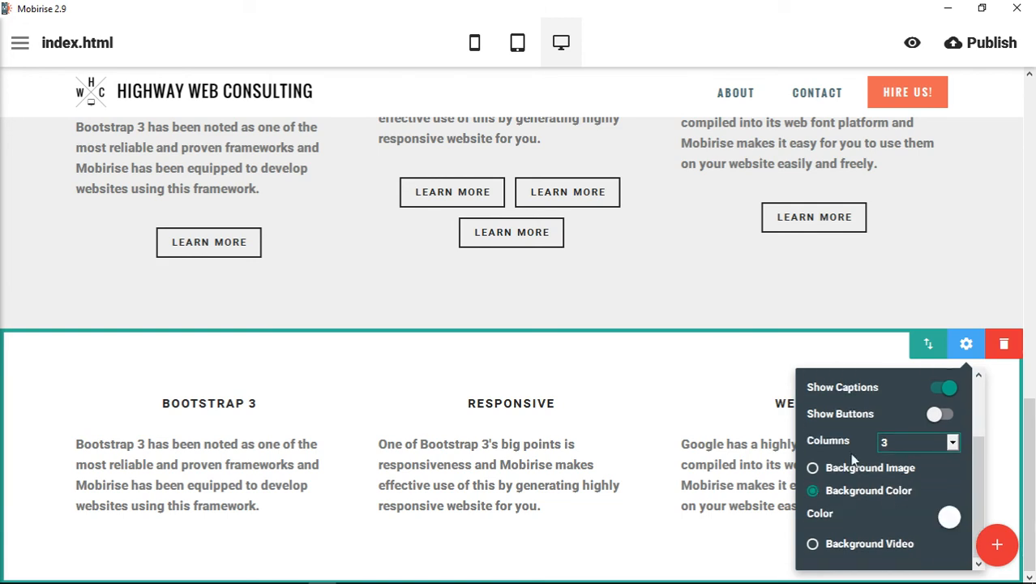
{"action": "left_click", "coordinate": [997, 544]}
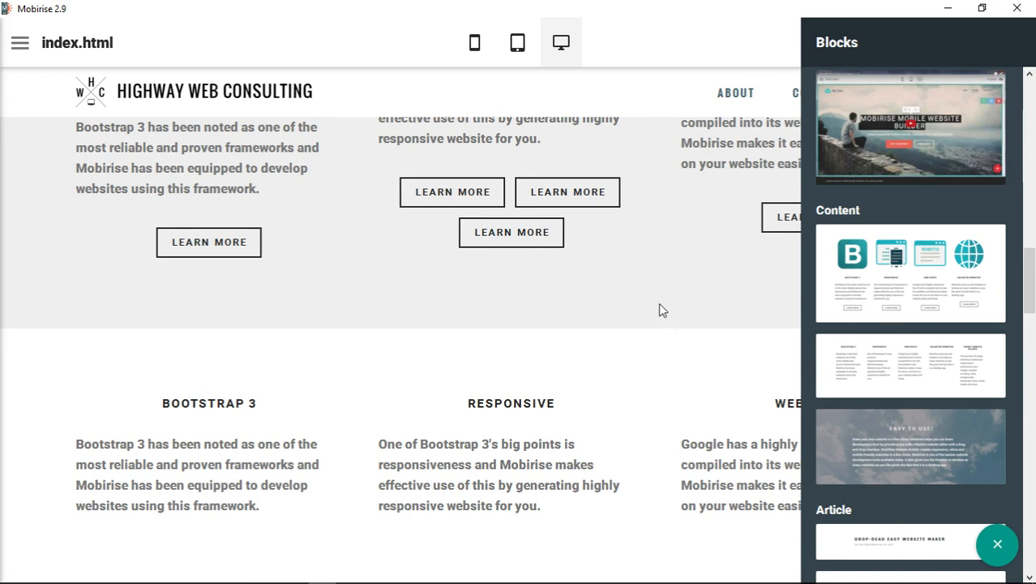
{"action": "scroll", "coordinate": [601, 329], "scroll_direction": "up", "scroll_amount": 2}
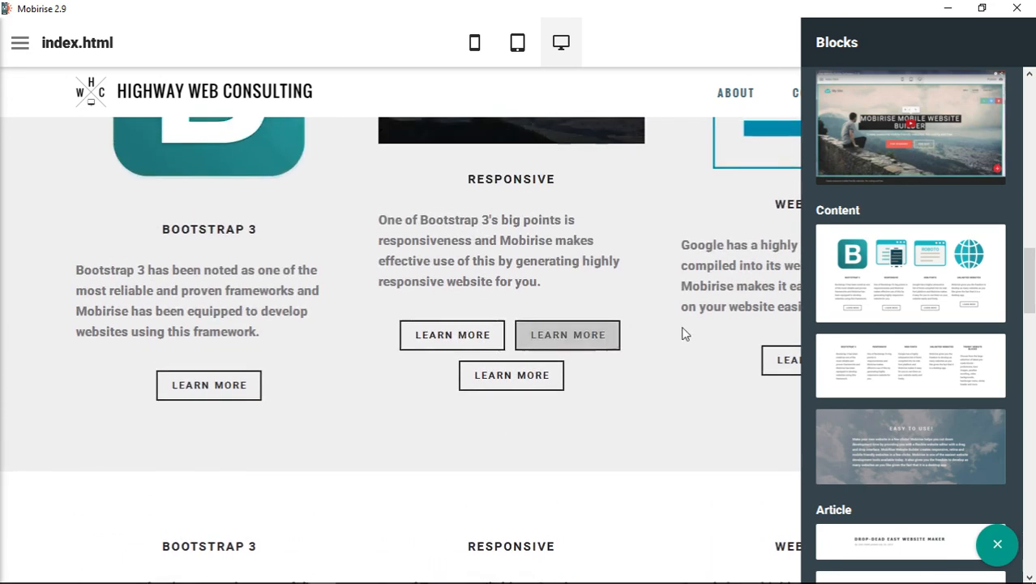
{"action": "left_click", "coordinate": [702, 53]}
Hide the images and buttons of the grey three-column block, compare it with the text-only block below and close its parameters
{"action": "scroll", "coordinate": [912, 272], "scroll_direction": "up", "scroll_amount": 1}
{"action": "scroll", "coordinate": [912, 272], "scroll_direction": "up", "scroll_amount": 3}
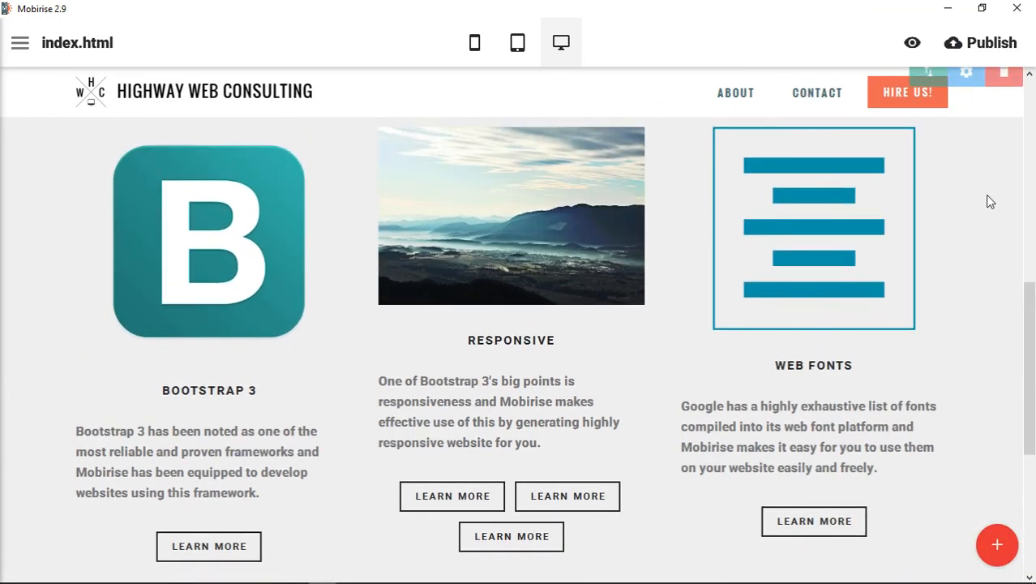
{"action": "left_click", "coordinate": [966, 149]}
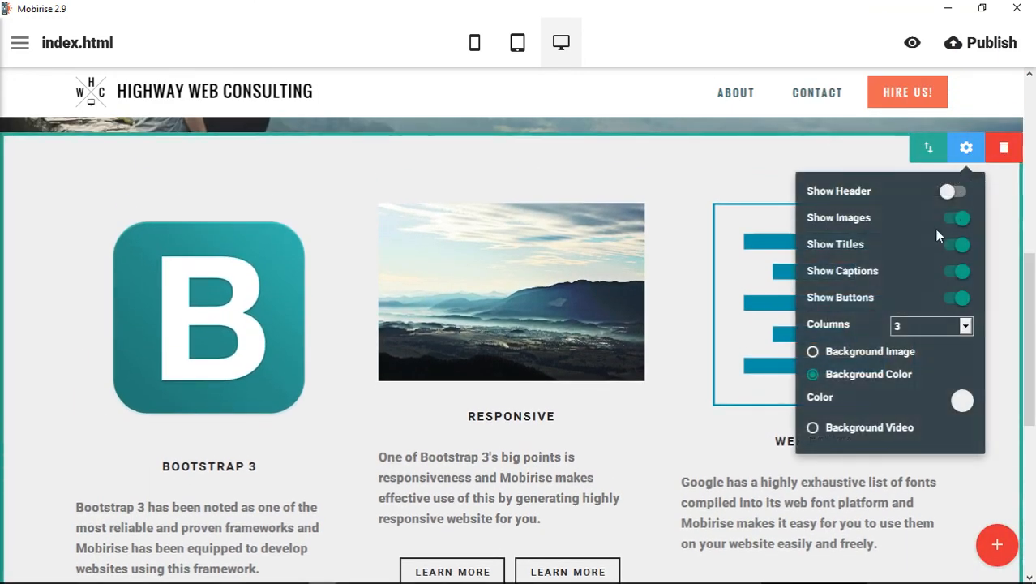
{"action": "left_click", "coordinate": [960, 218]}
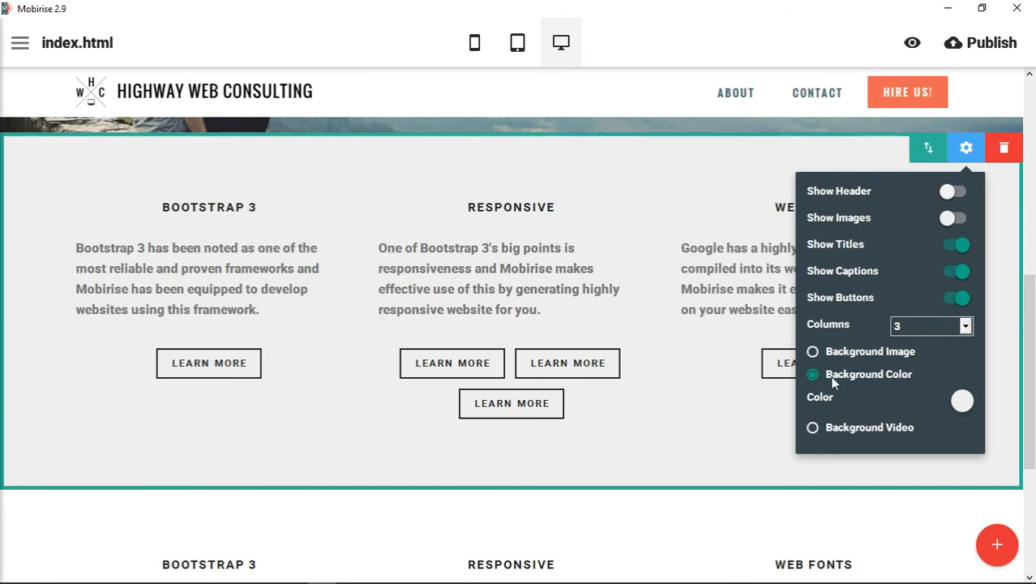
{"action": "scroll", "coordinate": [810, 389], "scroll_direction": "down", "scroll_amount": 3}
{"action": "scroll", "coordinate": [916, 370], "scroll_direction": "up", "scroll_amount": 3}
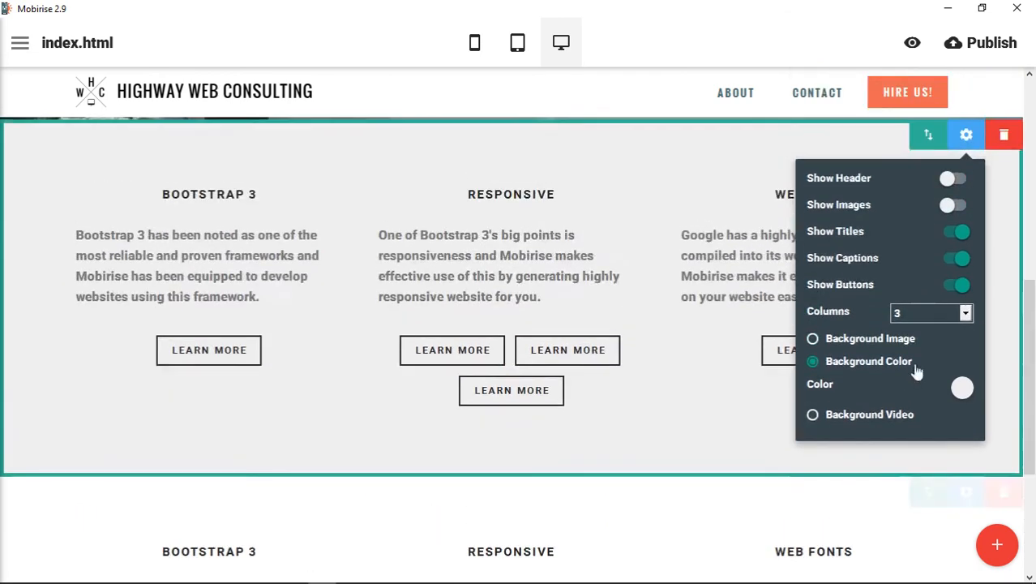
{"action": "left_click", "coordinate": [959, 298]}
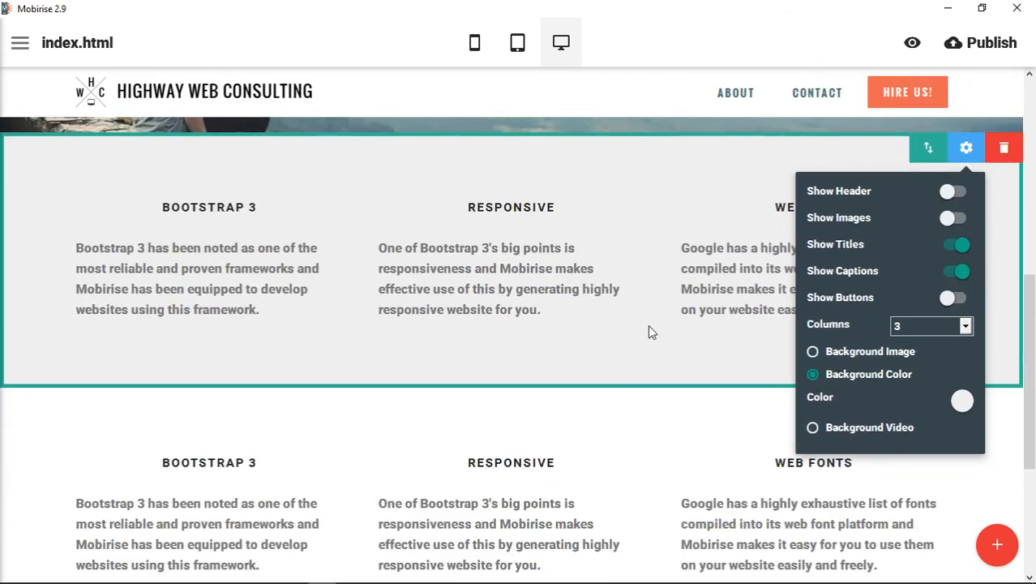
{"action": "scroll", "coordinate": [648, 331], "scroll_direction": "up", "scroll_amount": 2}
{"action": "scroll", "coordinate": [638, 316], "scroll_direction": "down", "scroll_amount": 2}
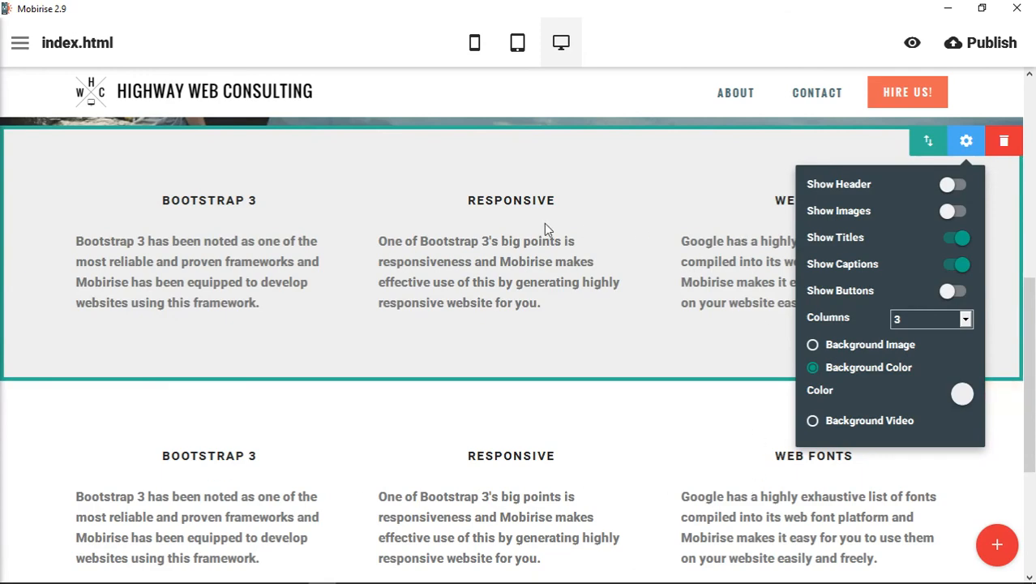
{"action": "left_click_drag", "start_coordinate": [1031, 358], "coordinate": [1034, 368]}
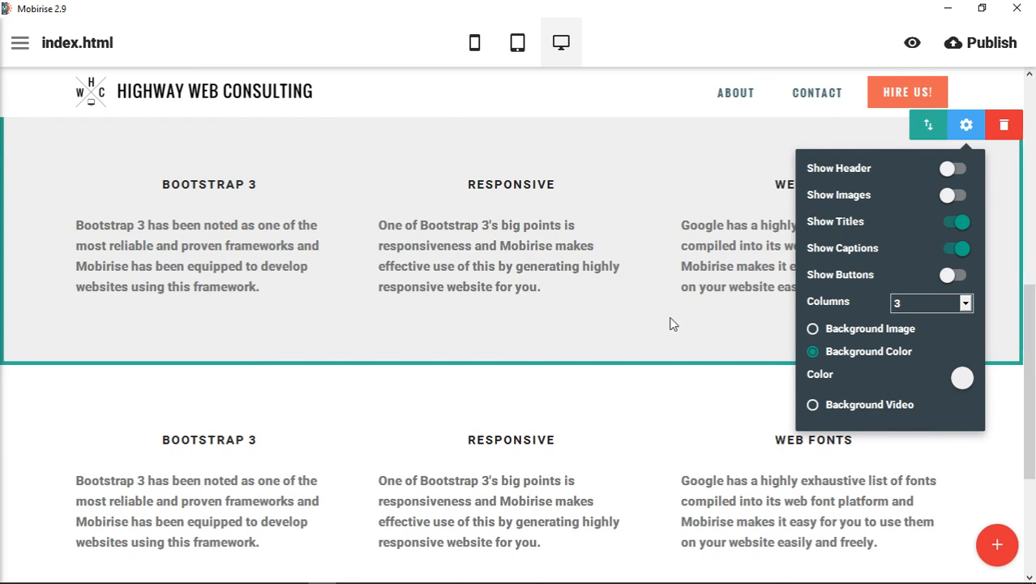
{"action": "left_click", "coordinate": [821, 55]}
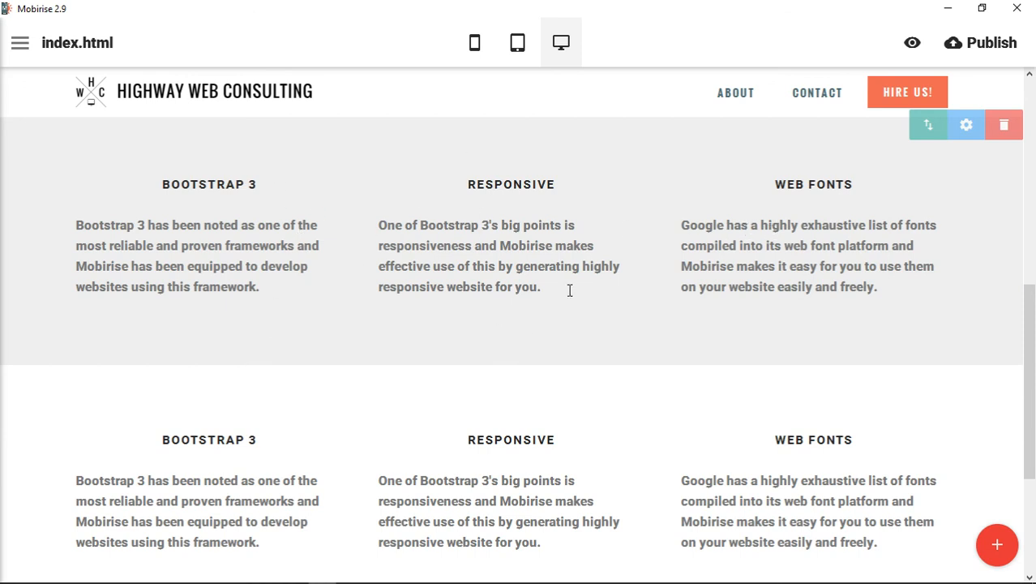
Open the block library at the Content blocks
{"action": "left_click", "coordinate": [997, 544]}
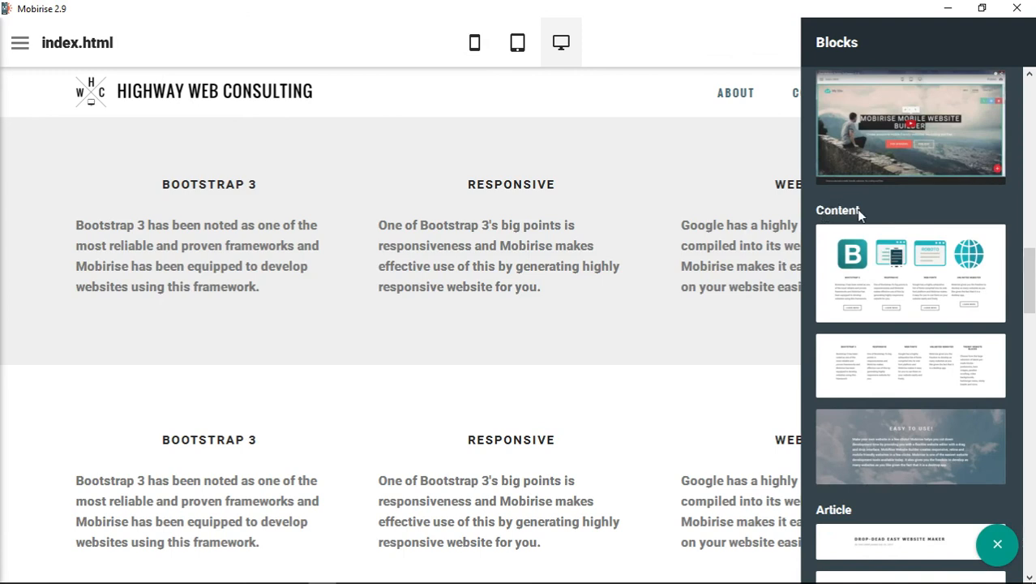